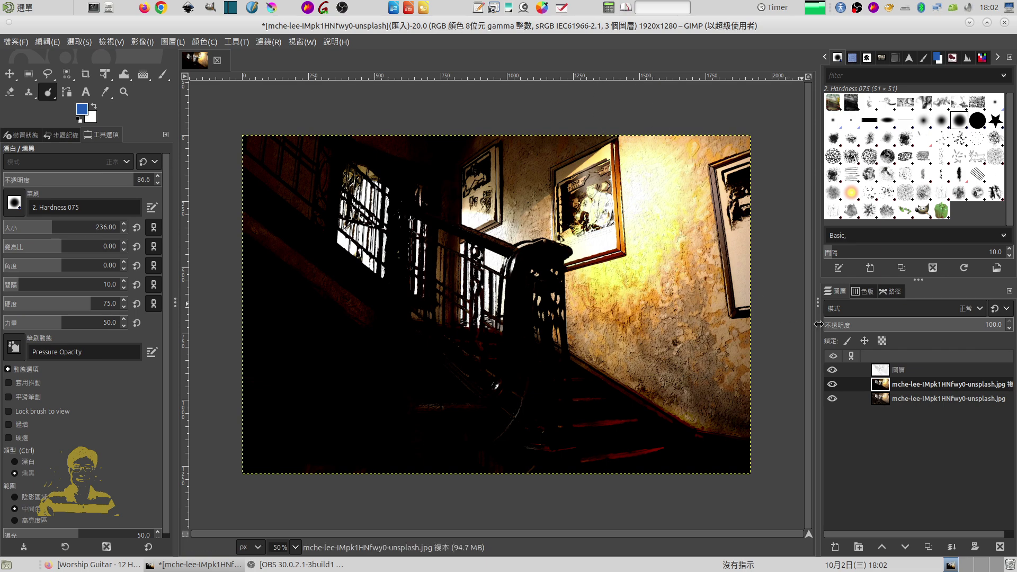
- Toggle the copy and textured top layers off and on to compare their effect
click(832, 384)
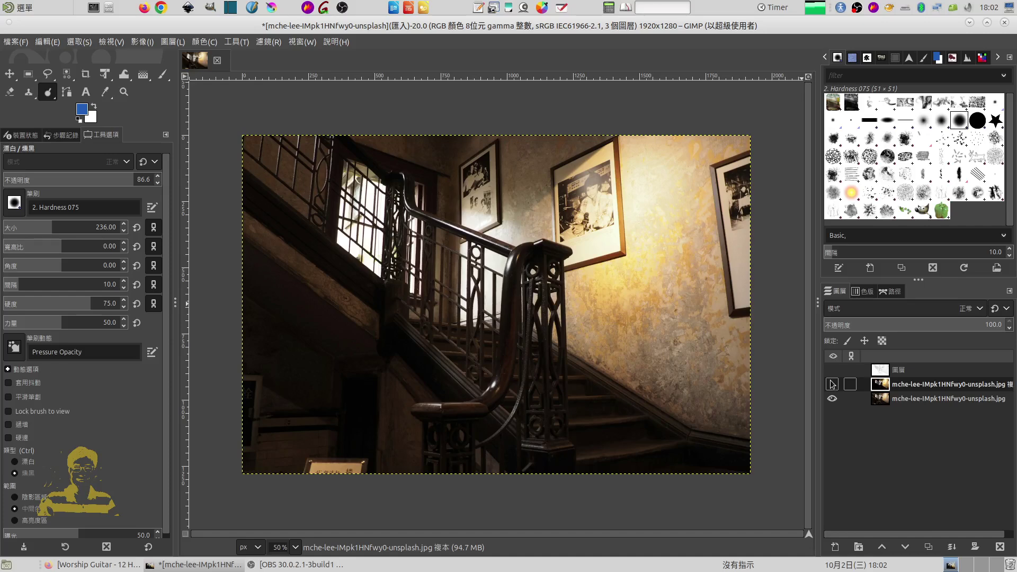
click(832, 384)
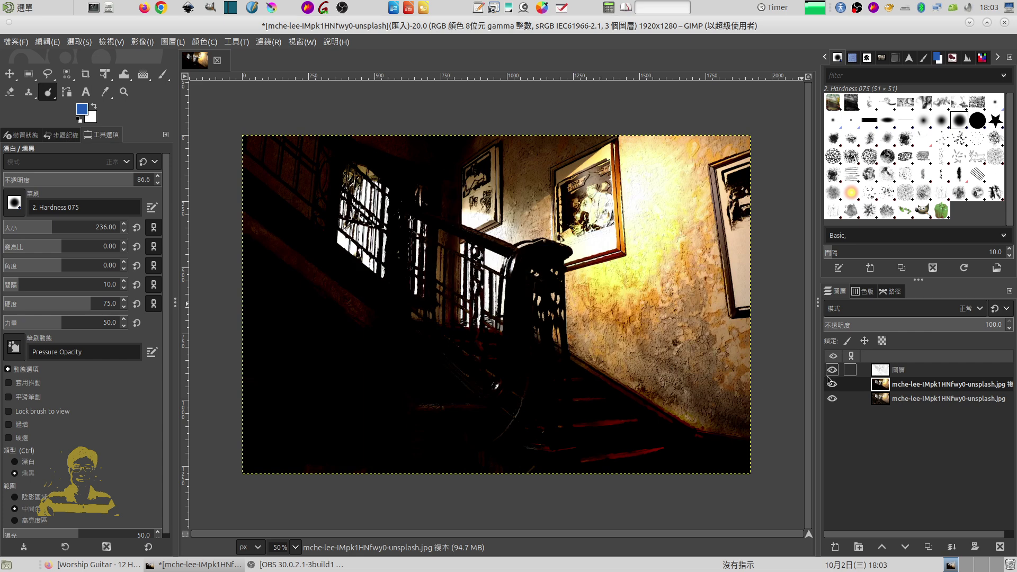
click(832, 369)
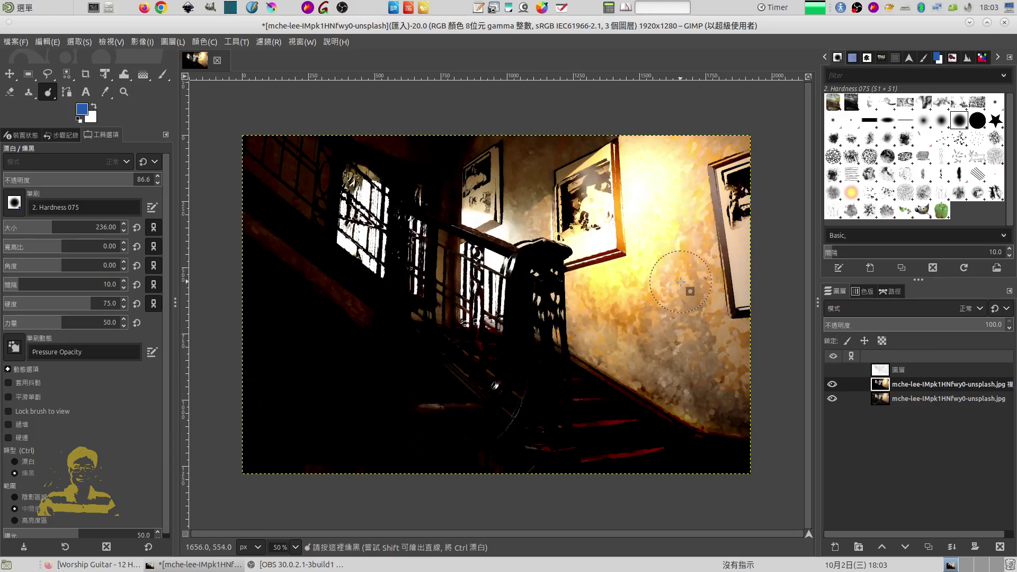
click(831, 371)
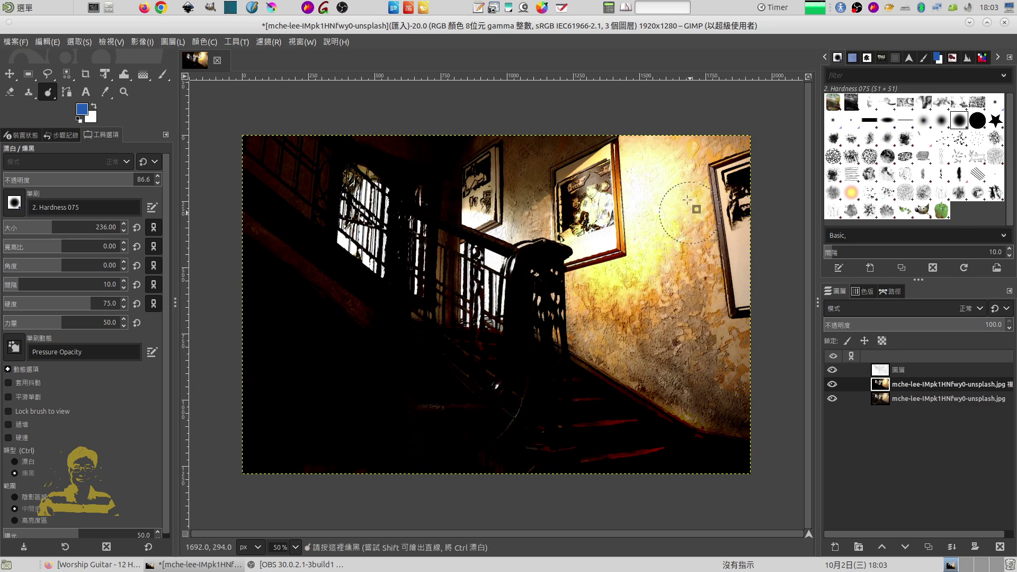
click(831, 370)
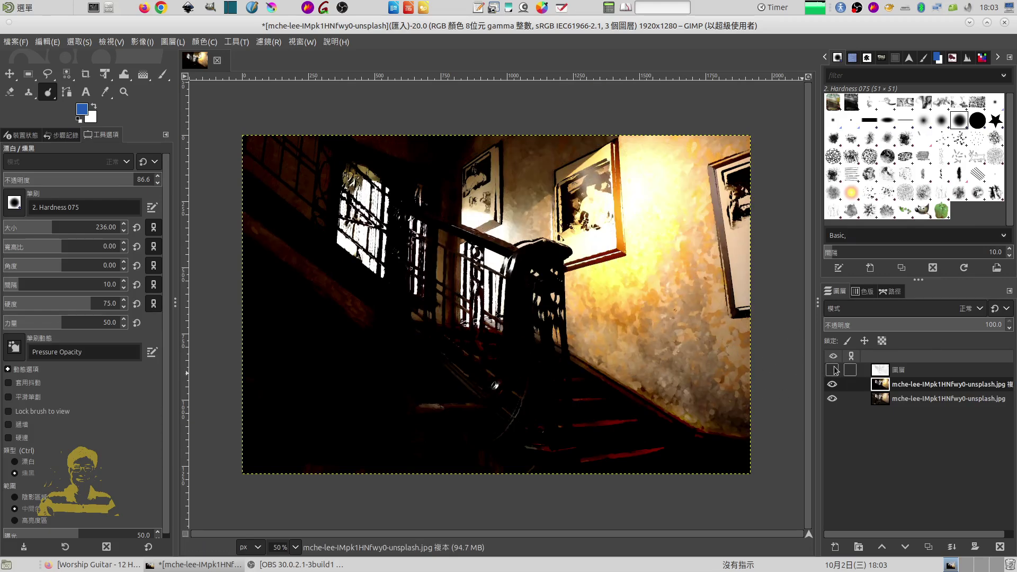
click(832, 370)
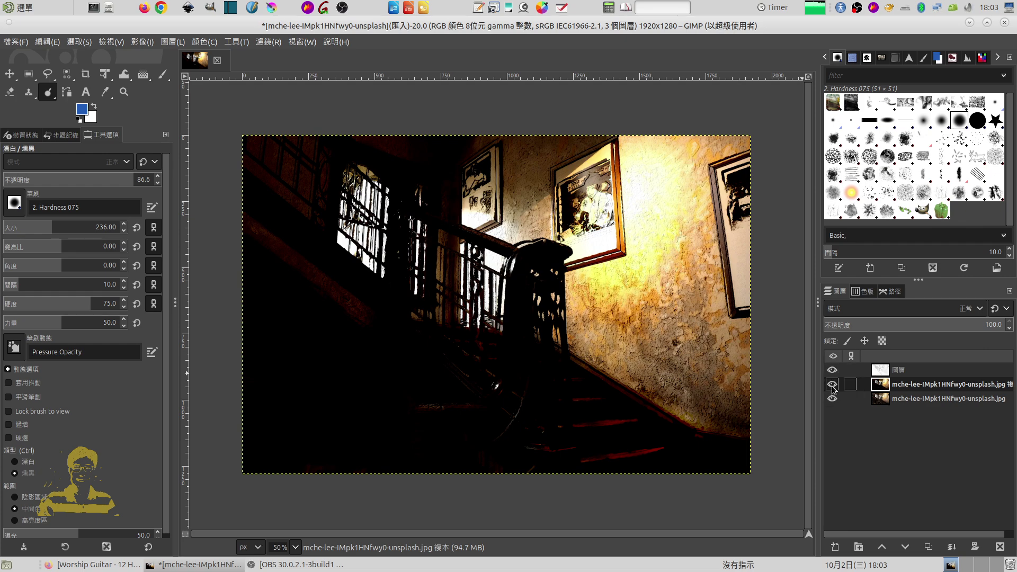
click(831, 385)
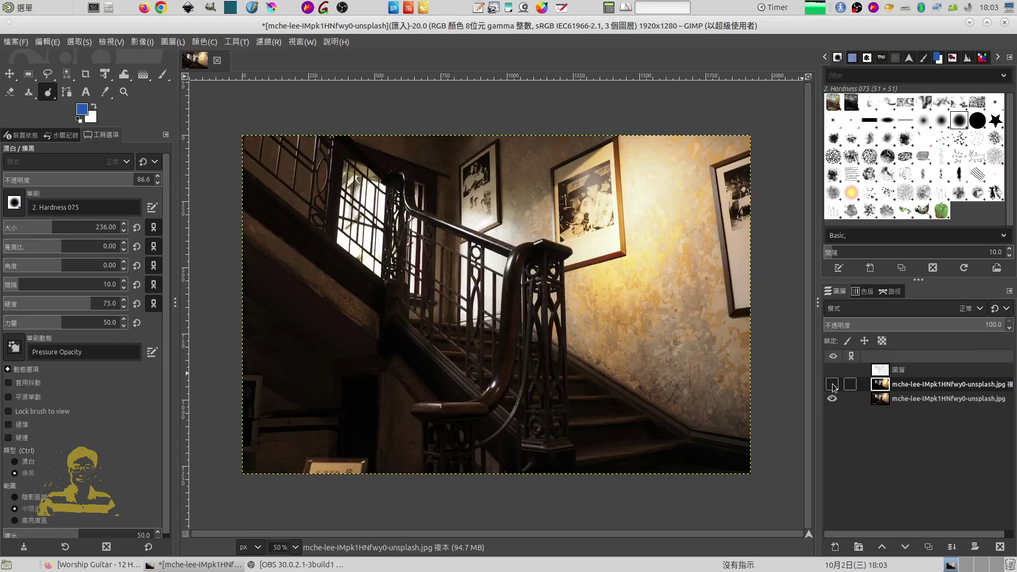
click(832, 384)
click(832, 384)
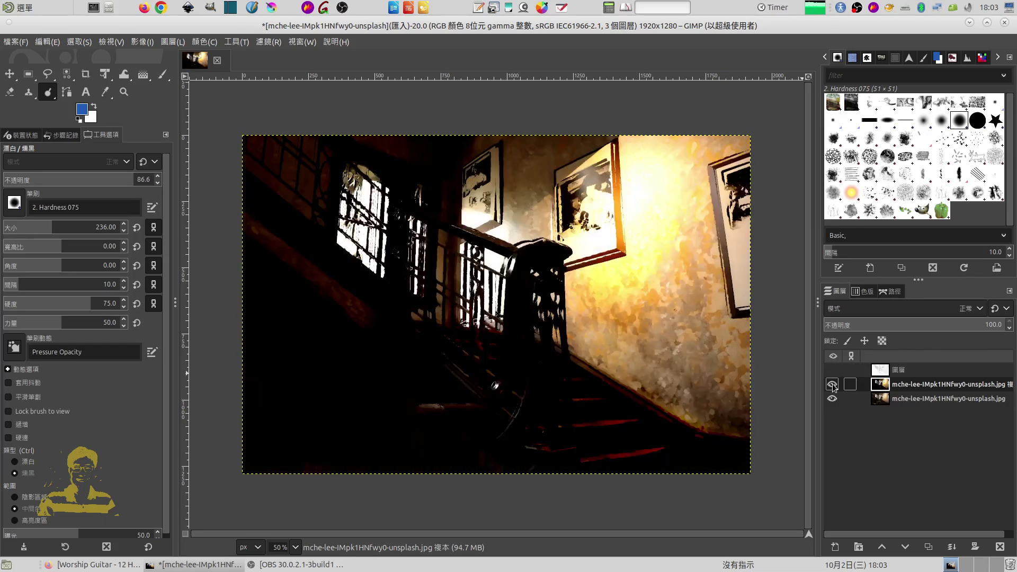
click(832, 370)
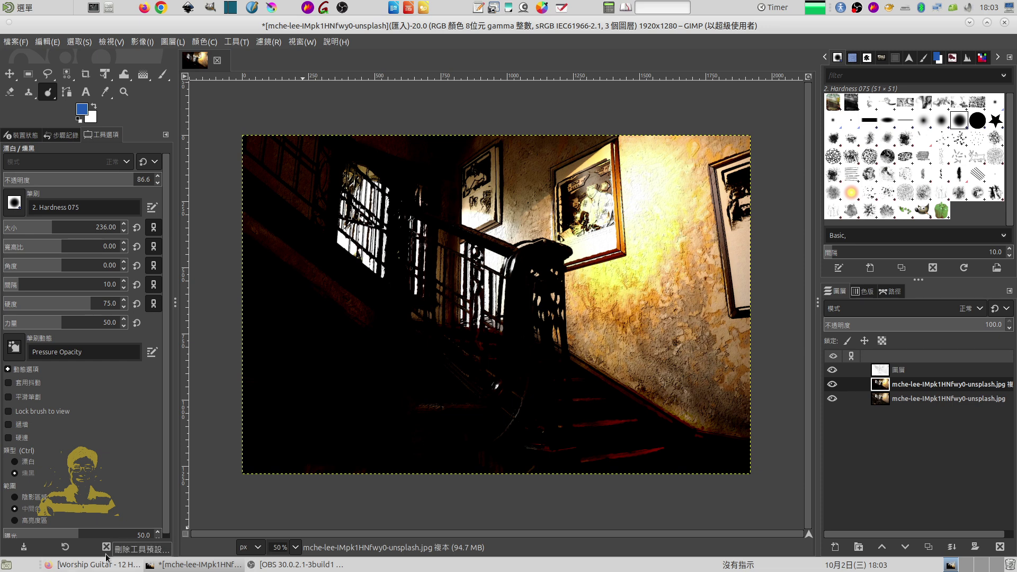
- Minimize the browser and open the Caja file manager on the home folder
click(74, 566)
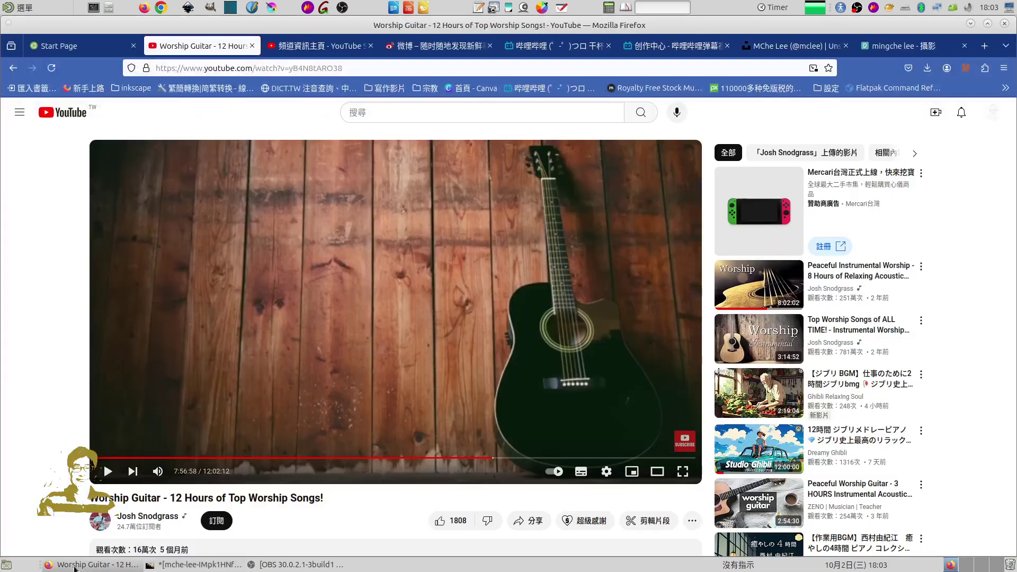
click(971, 23)
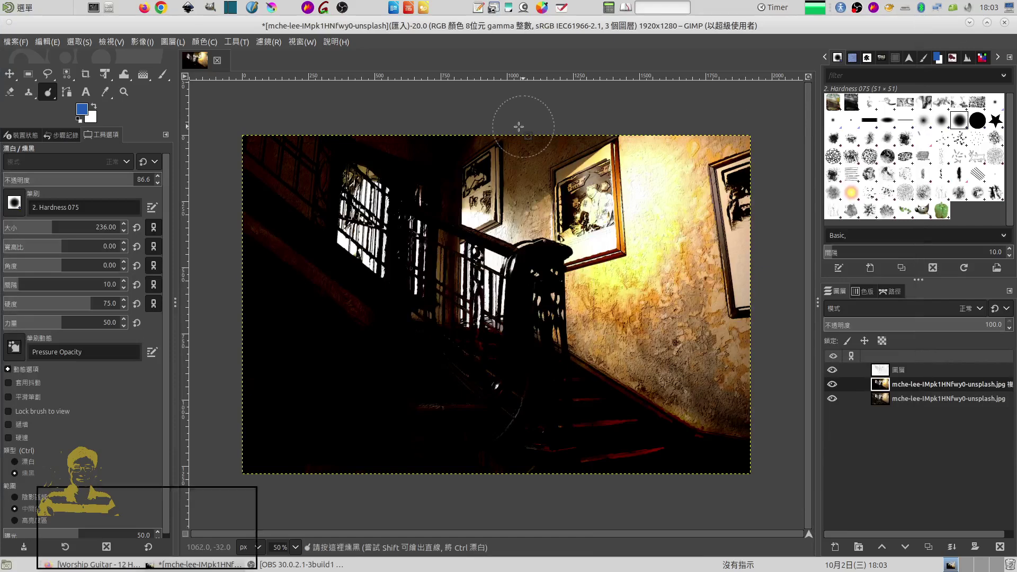
click(108, 8)
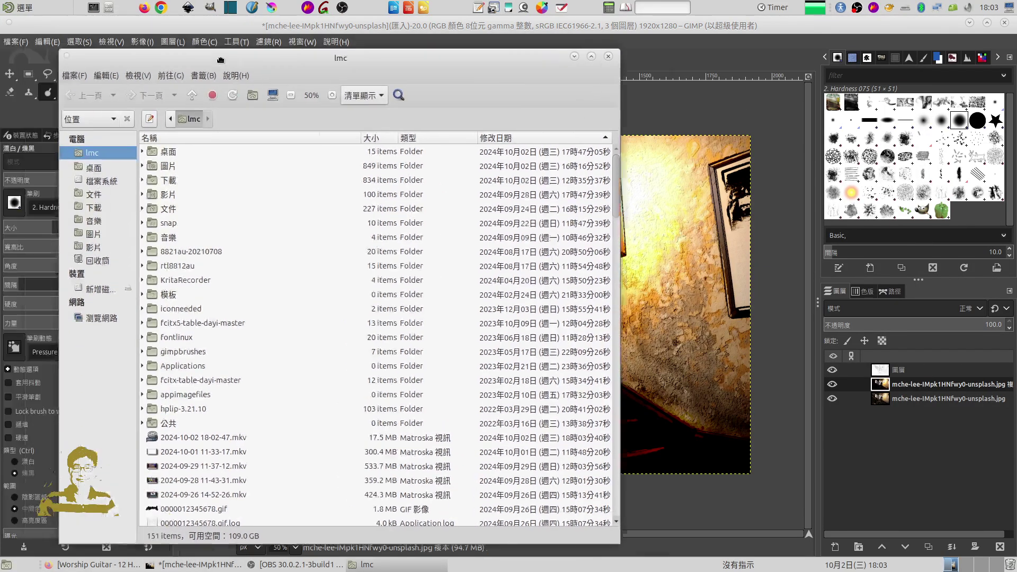
drag(129, 99, 405, 99)
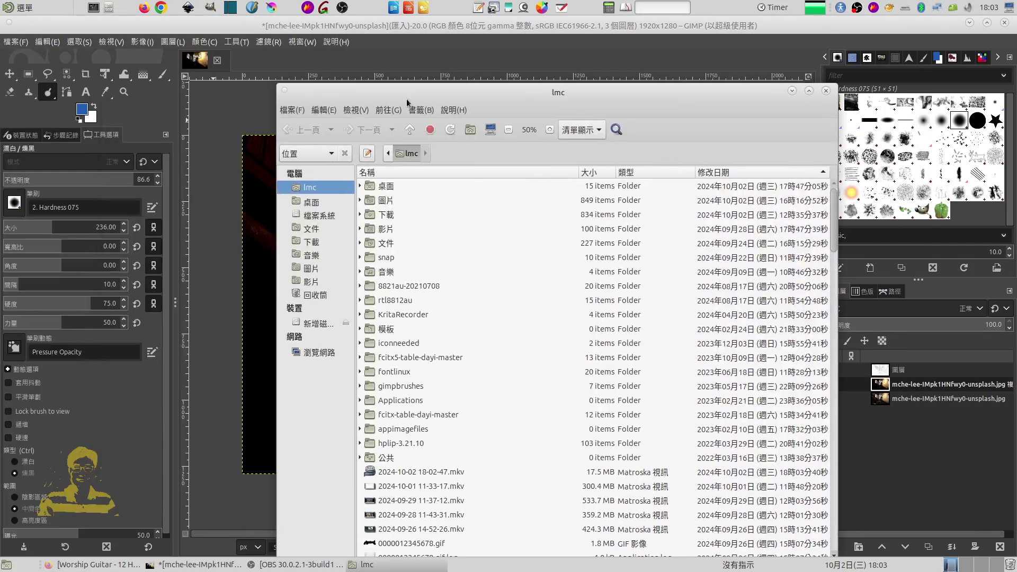
- Open the staircase JPG from 下載 in GIMP, keeping its embedded colour profile
double_click(394, 201)
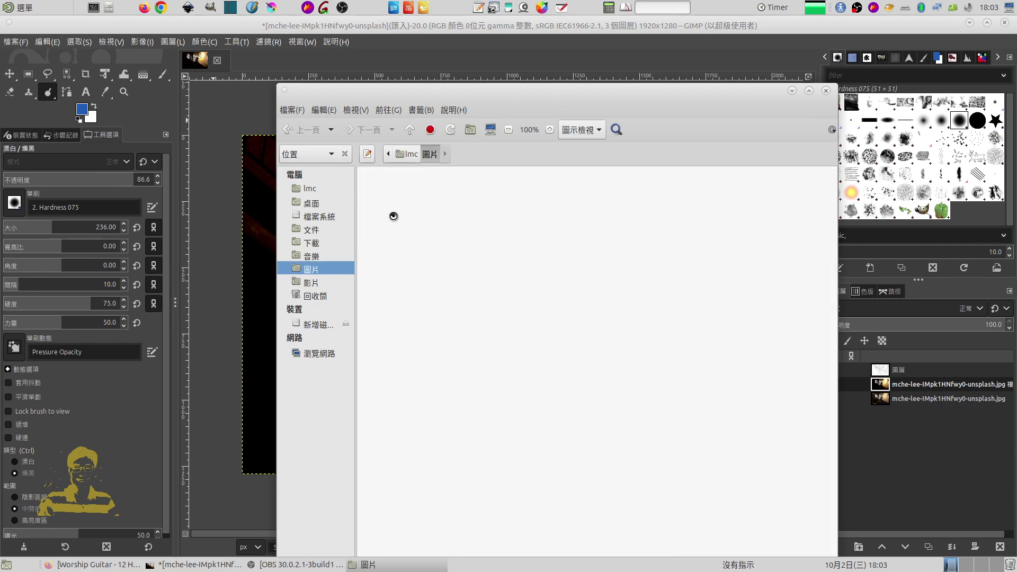
click(308, 129)
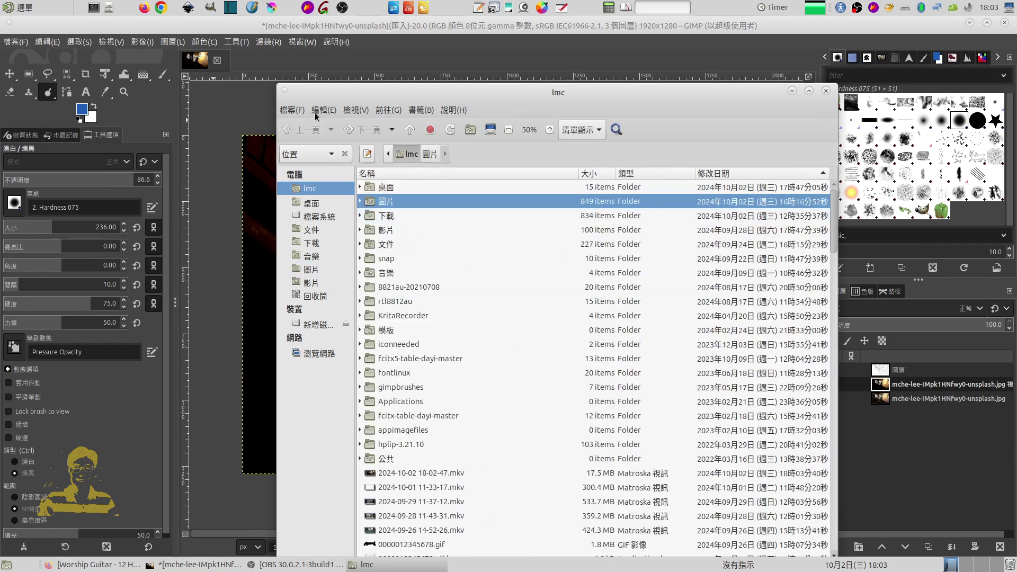
double_click(509, 215)
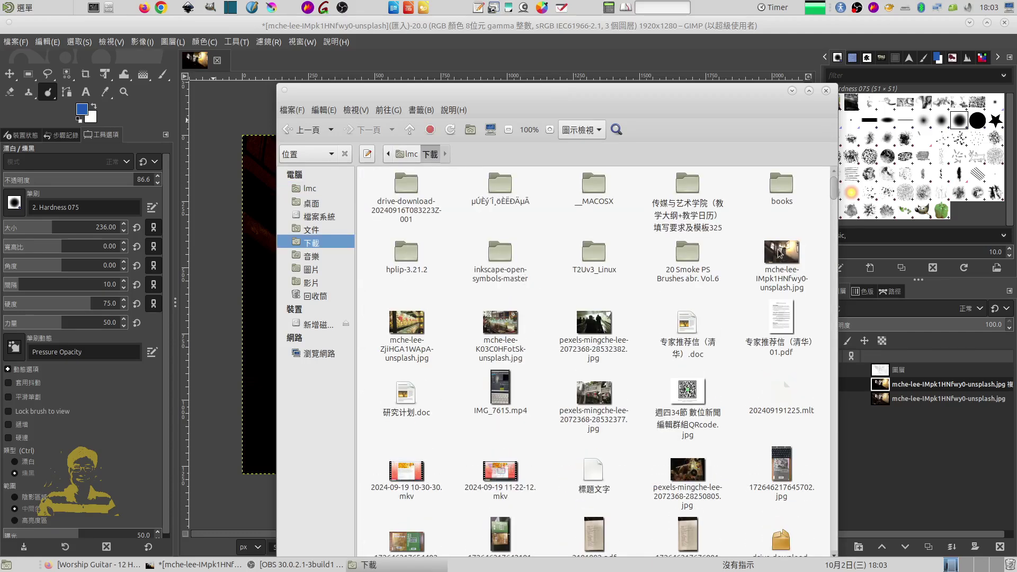
drag(779, 253, 109, 82)
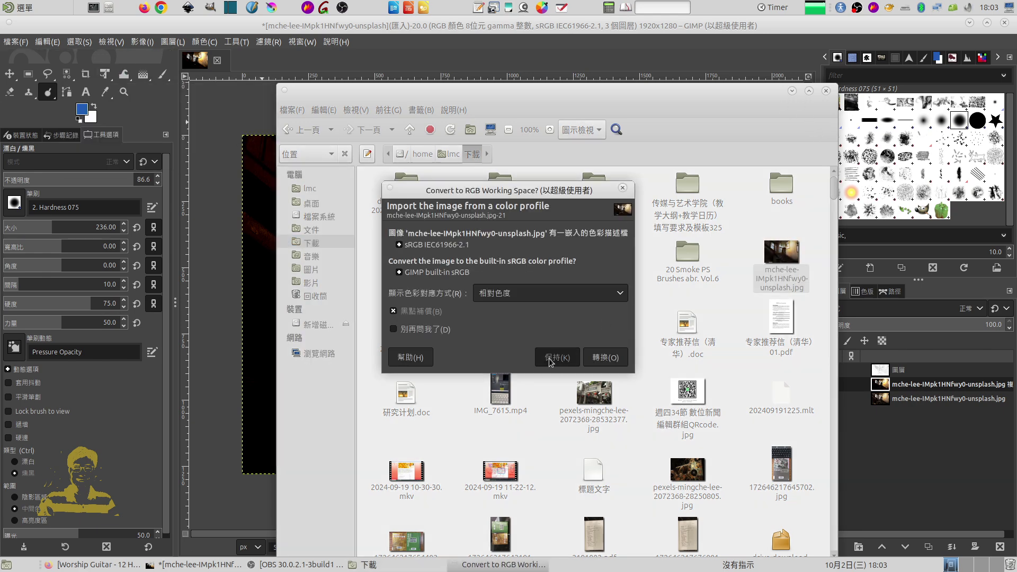
click(551, 358)
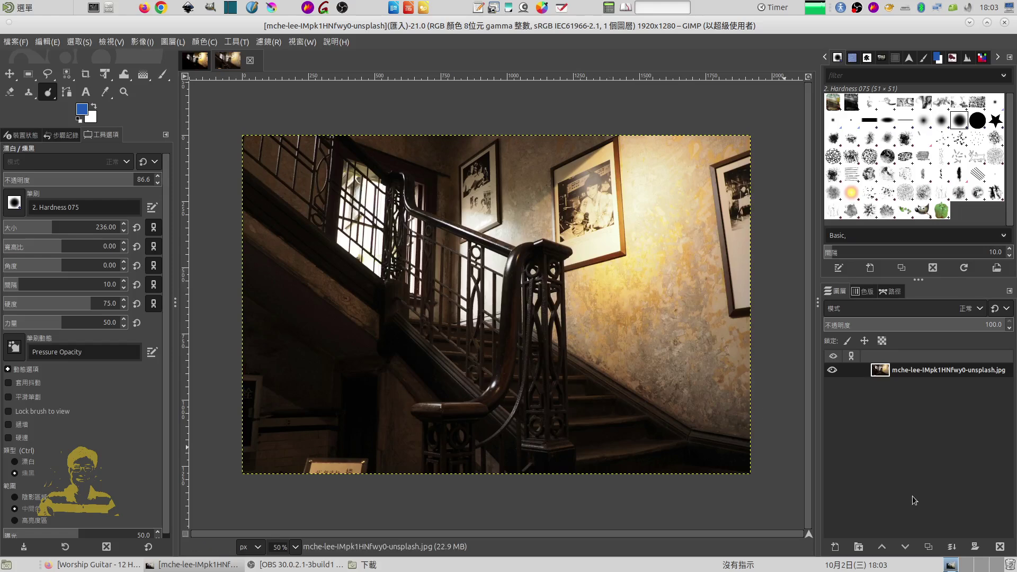
- Duplicate the staircase photo layer and burn part of the wall on the copy
click(928, 547)
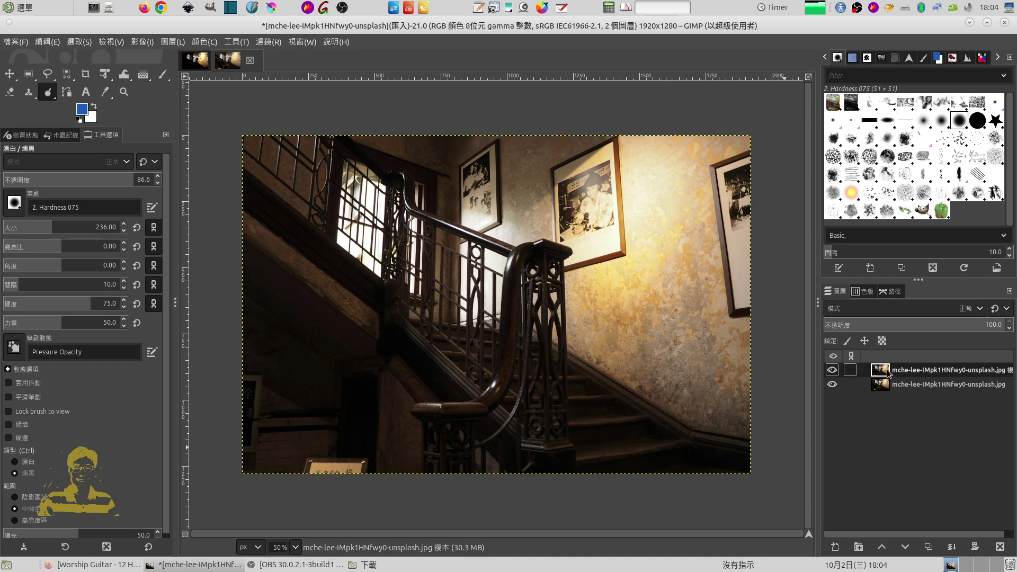
drag(723, 281, 699, 282)
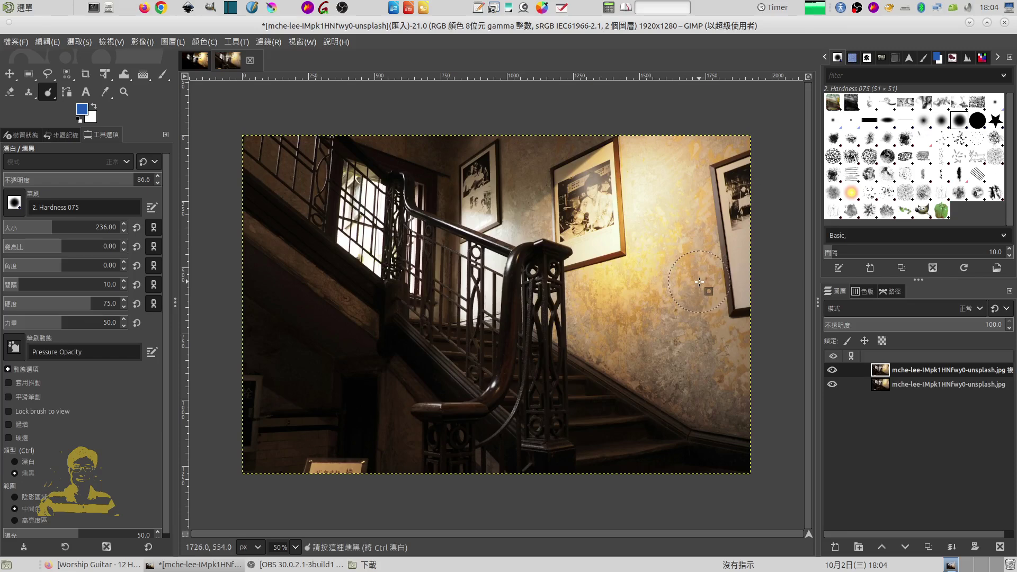
click(271, 42)
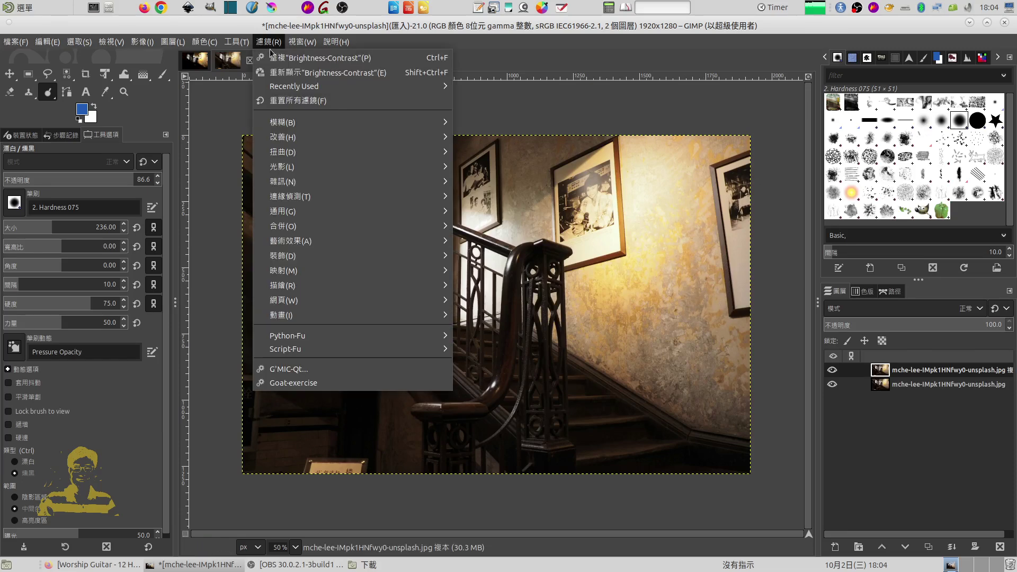
mouse_move(284, 270)
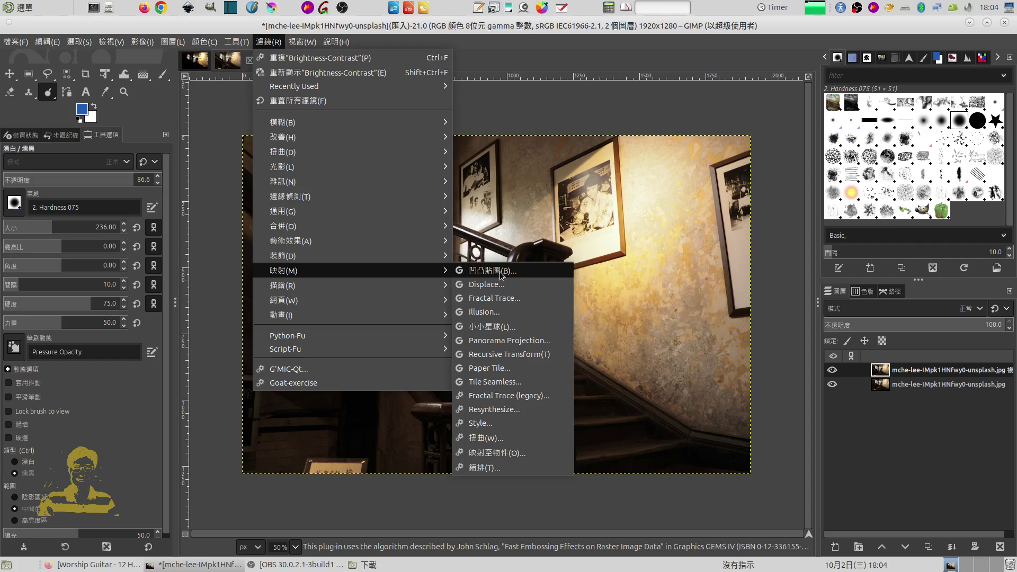
- Apply Bump Map to the copy with the second layer as Aux Input, azimuth 209.61
click(493, 271)
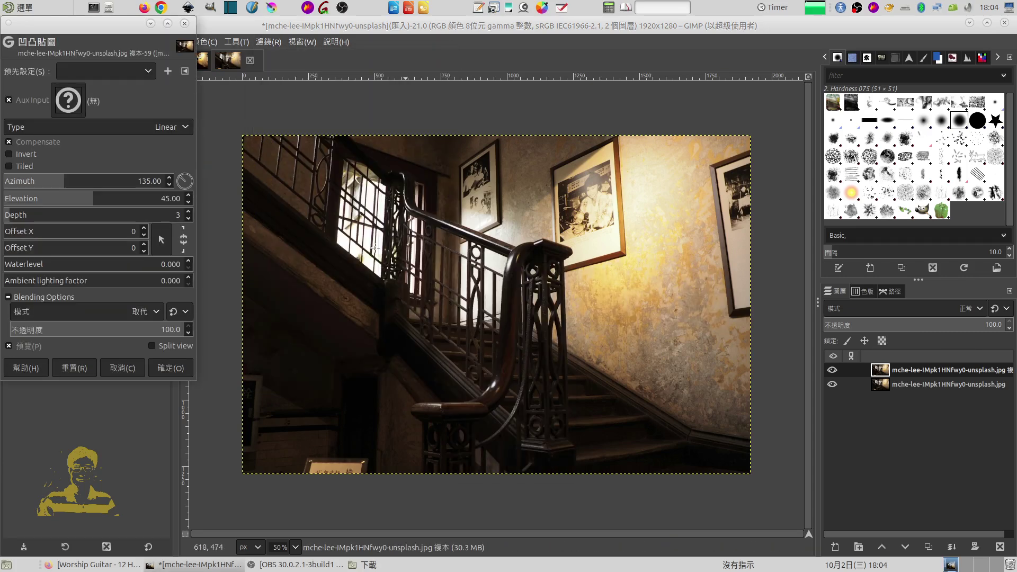
click(71, 105)
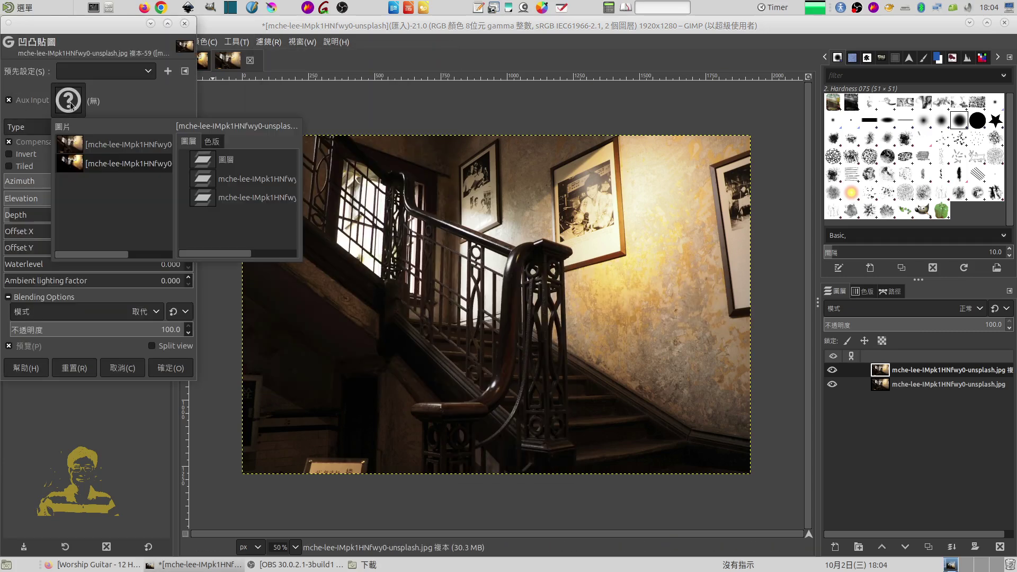
click(210, 181)
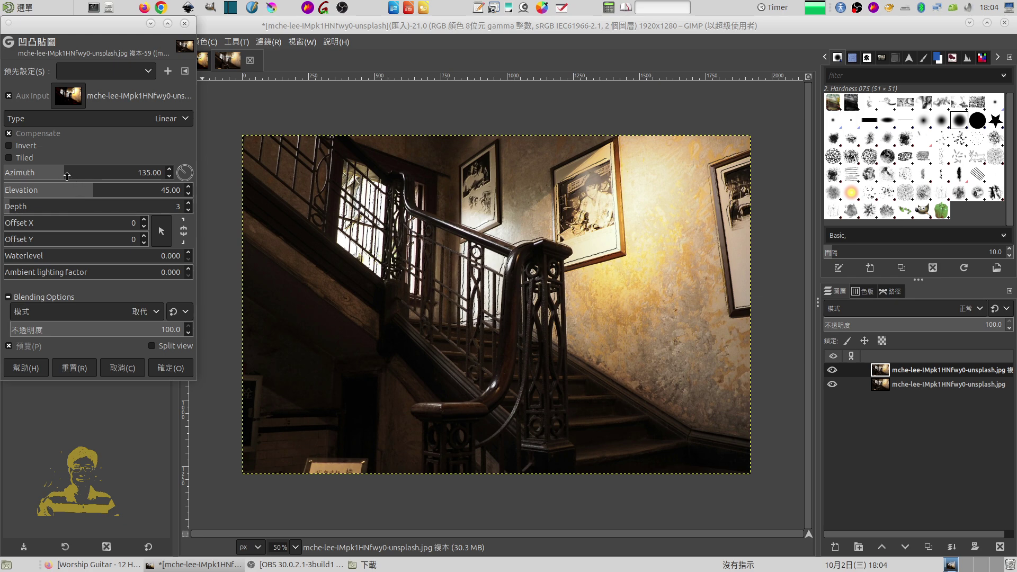
mouse_move(67, 176)
mouse_down()
mouse_move(94, 175)
mouse_move(65, 177)
mouse_up()
click(122, 368)
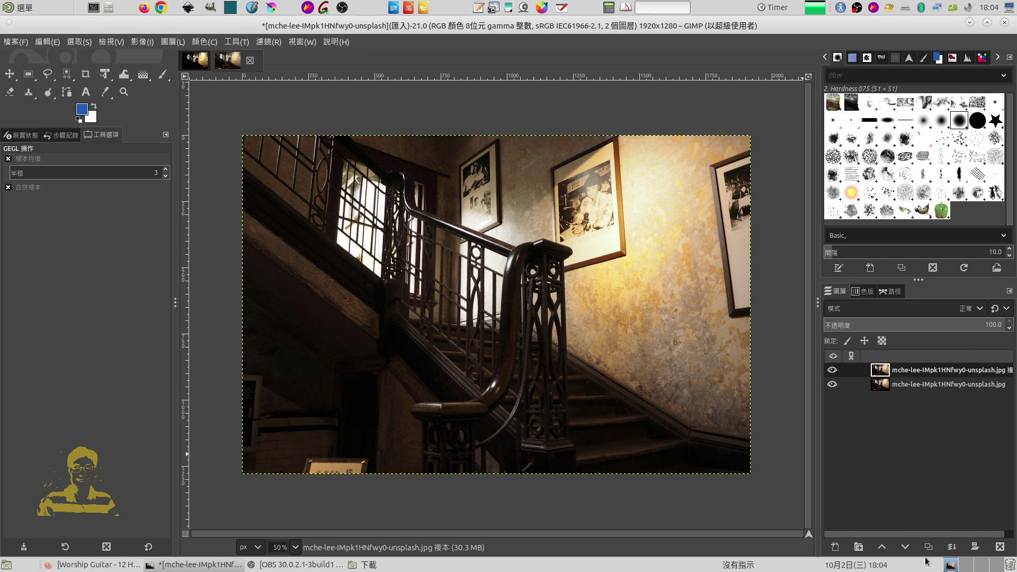
- Delete the duplicate layer and add a new white-filled layer 圖層 above the photo
click(1000, 547)
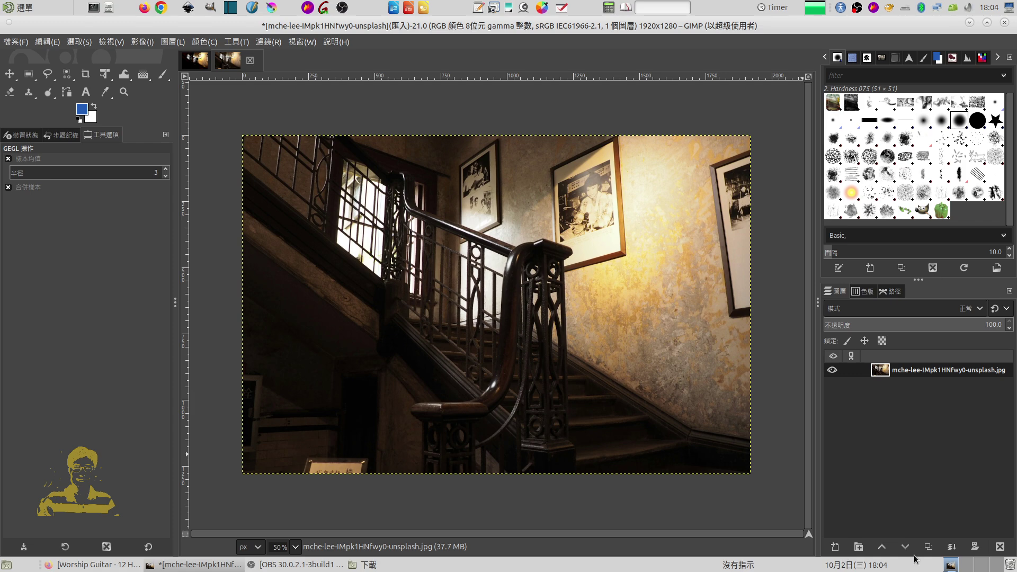
click(835, 547)
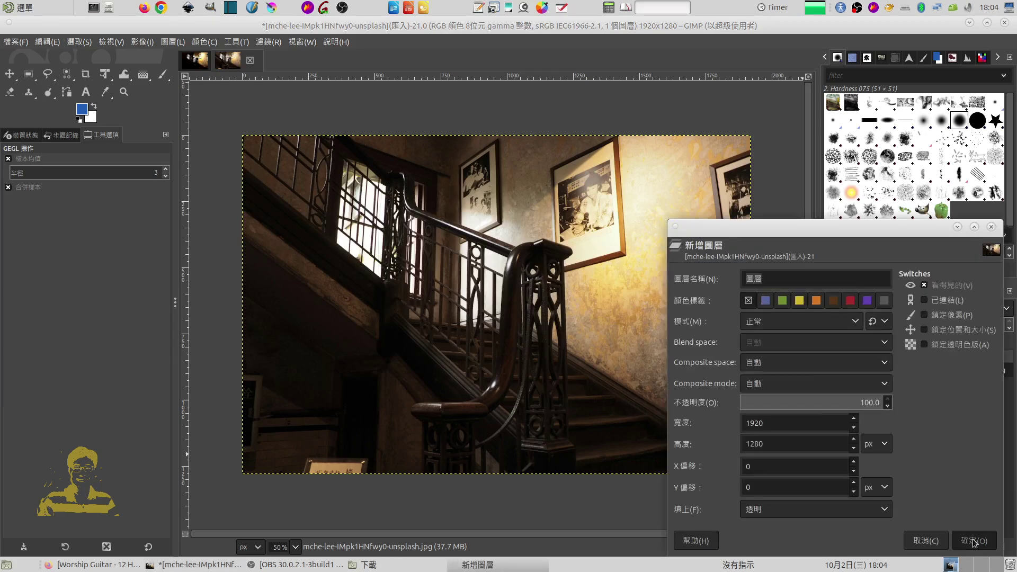
click(974, 538)
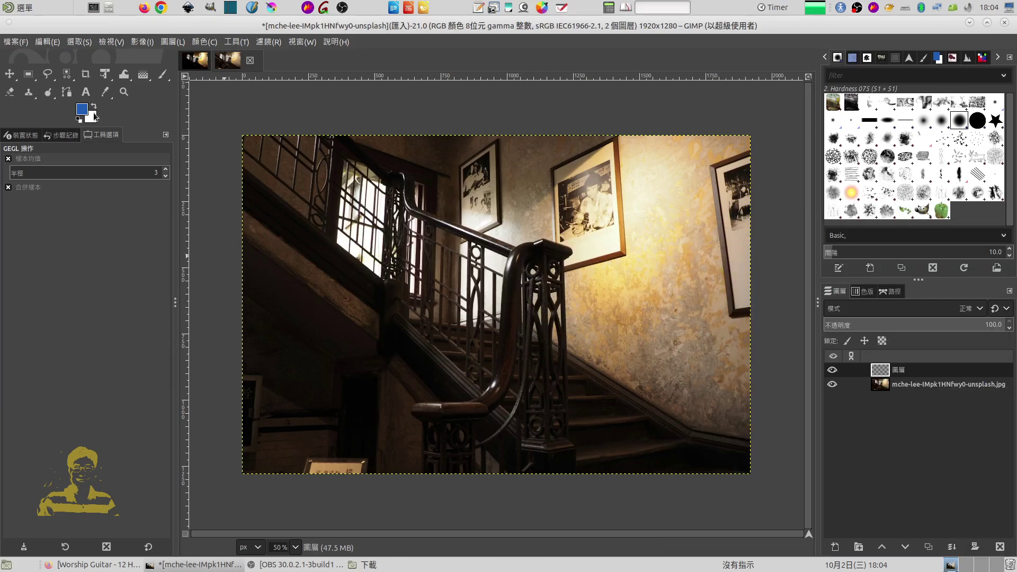
drag(91, 117, 443, 264)
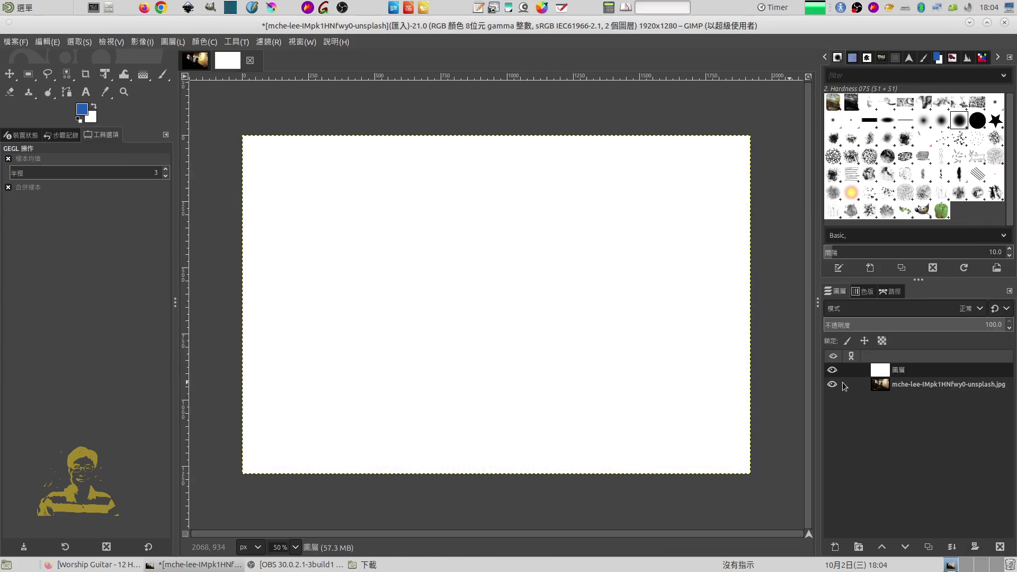
click(270, 44)
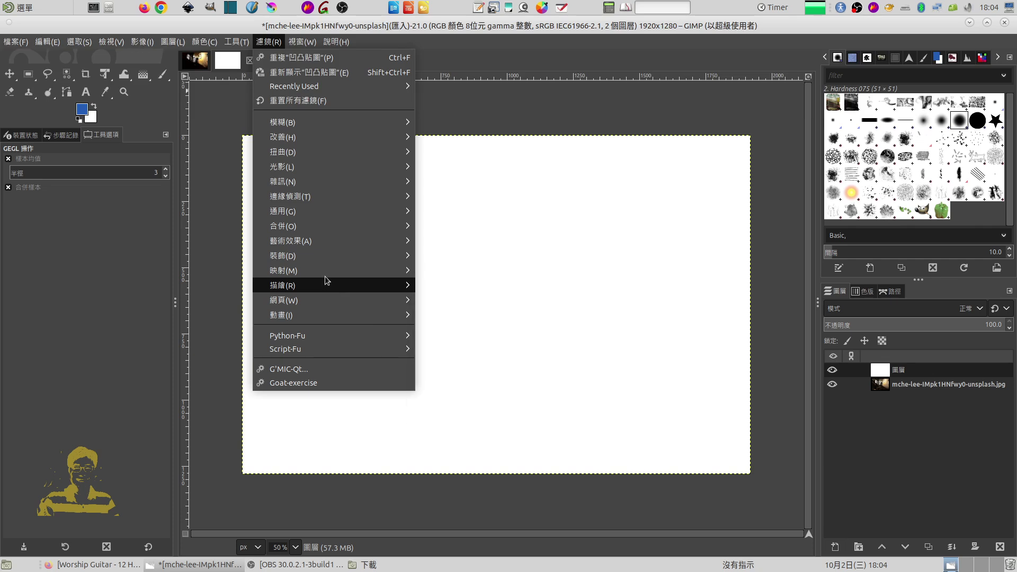
- Bump-map the white layer from the staircase photo at elevation 33.93 and depth 9
mouse_move(282, 270)
click(463, 272)
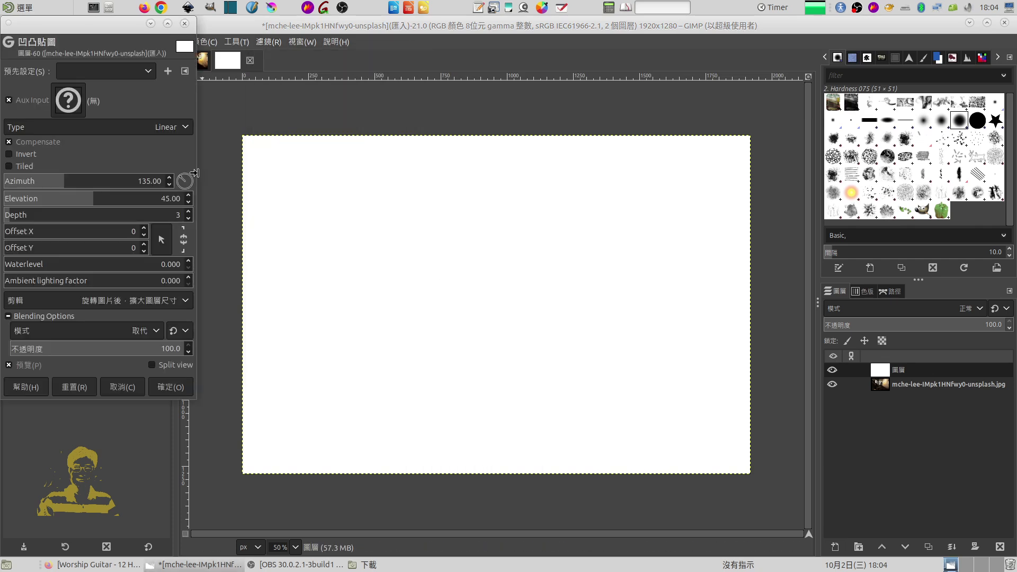
click(70, 106)
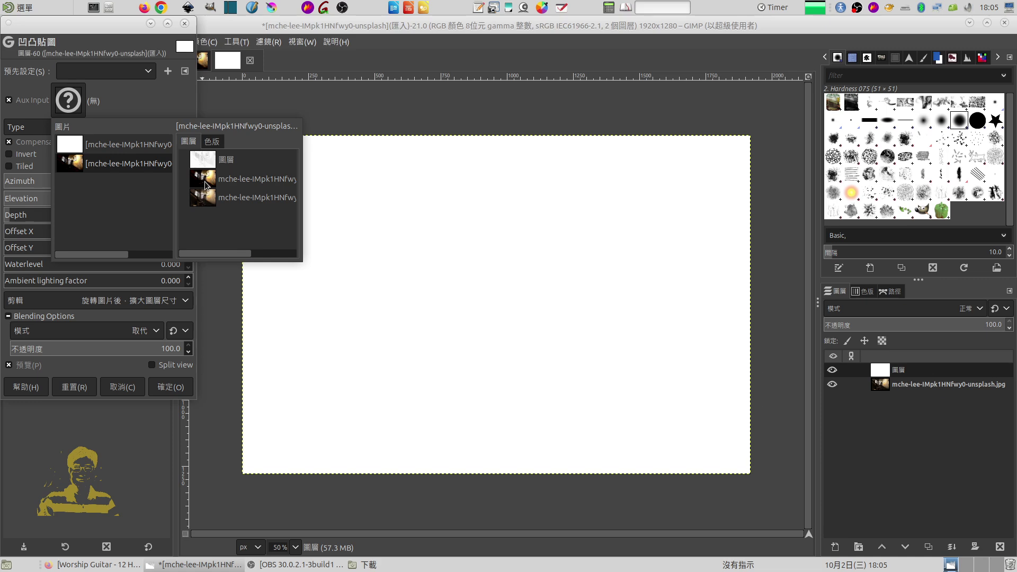
click(71, 162)
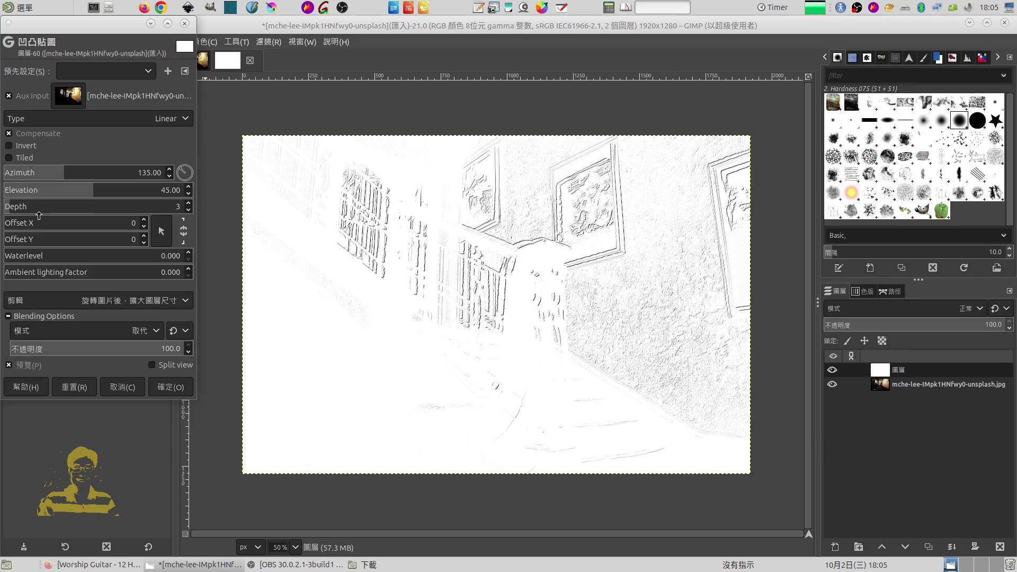
mouse_move(94, 193)
mouse_down()
mouse_move(158, 193)
mouse_move(53, 190)
mouse_up()
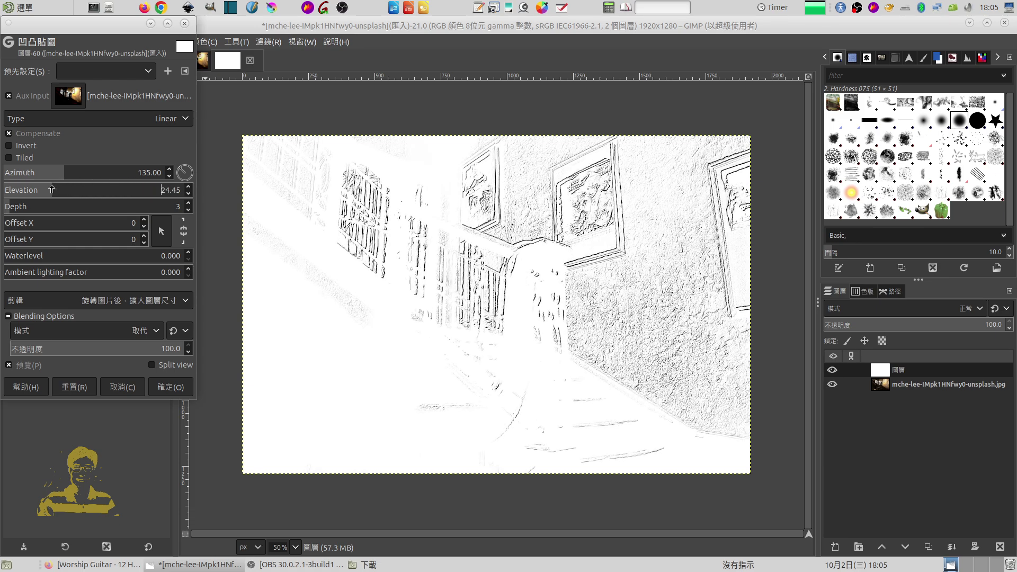
drag(53, 190, 88, 189)
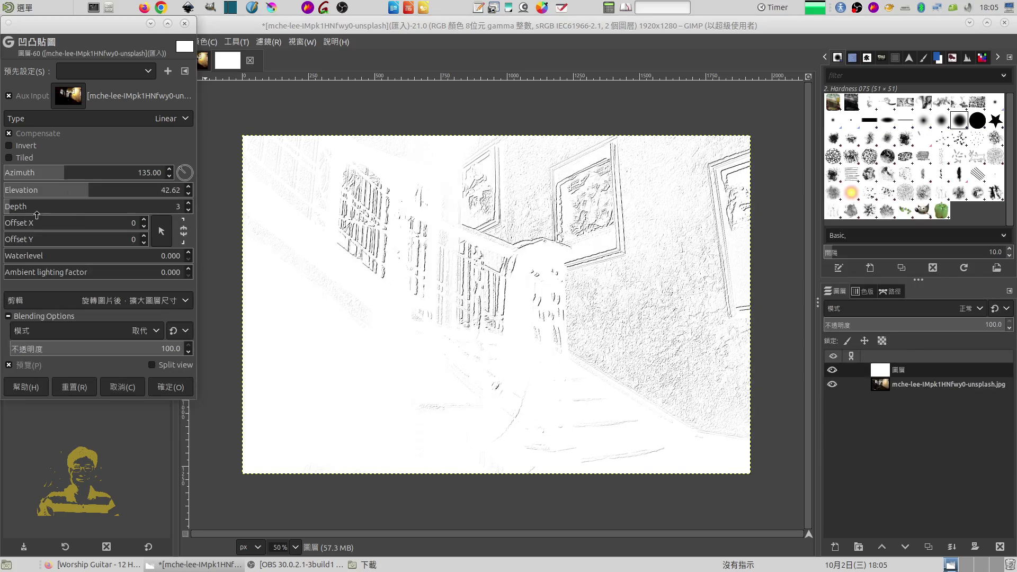
drag(13, 206, 31, 206)
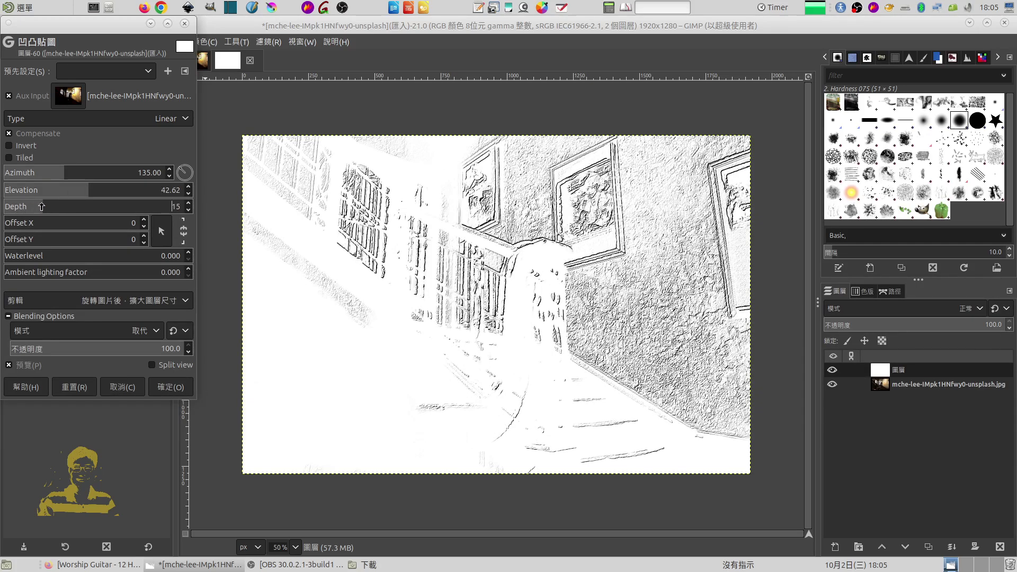
mouse_move(31, 206)
mouse_down()
mouse_move(58, 208)
mouse_move(20, 206)
mouse_up()
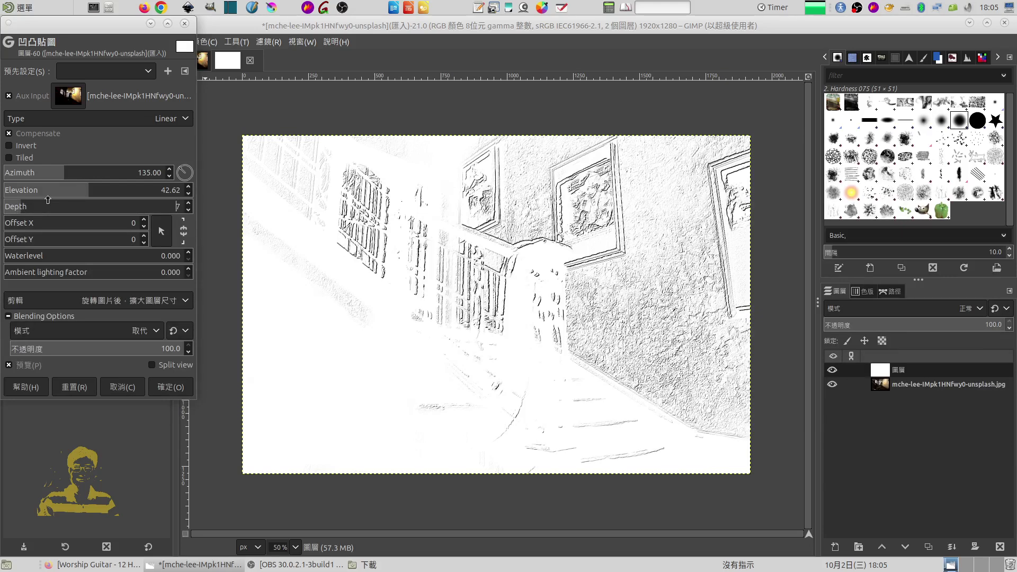
drag(81, 191, 81, 191)
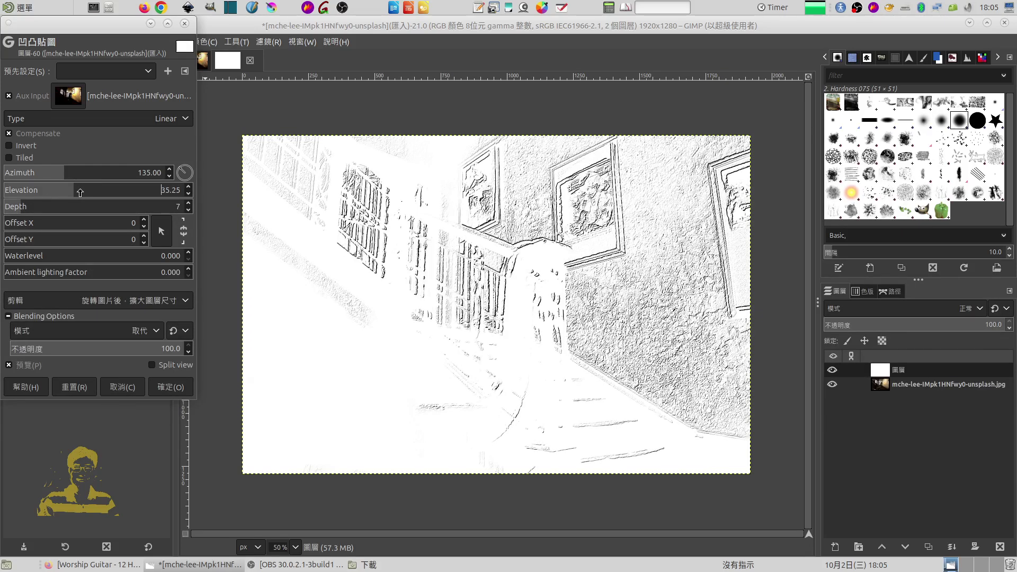
mouse_move(19, 208)
mouse_down()
mouse_move(74, 195)
mouse_move(25, 208)
mouse_up()
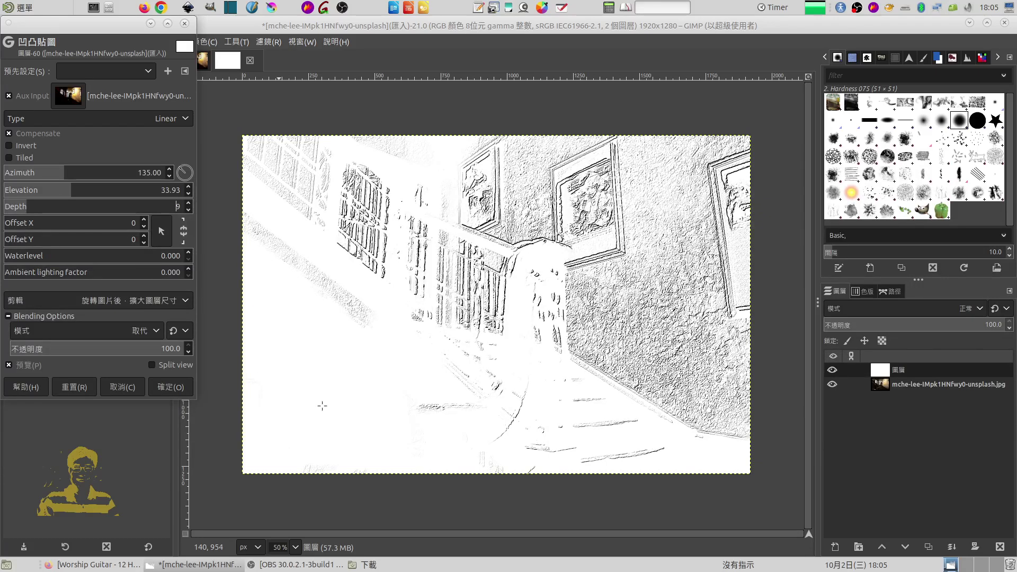
click(170, 387)
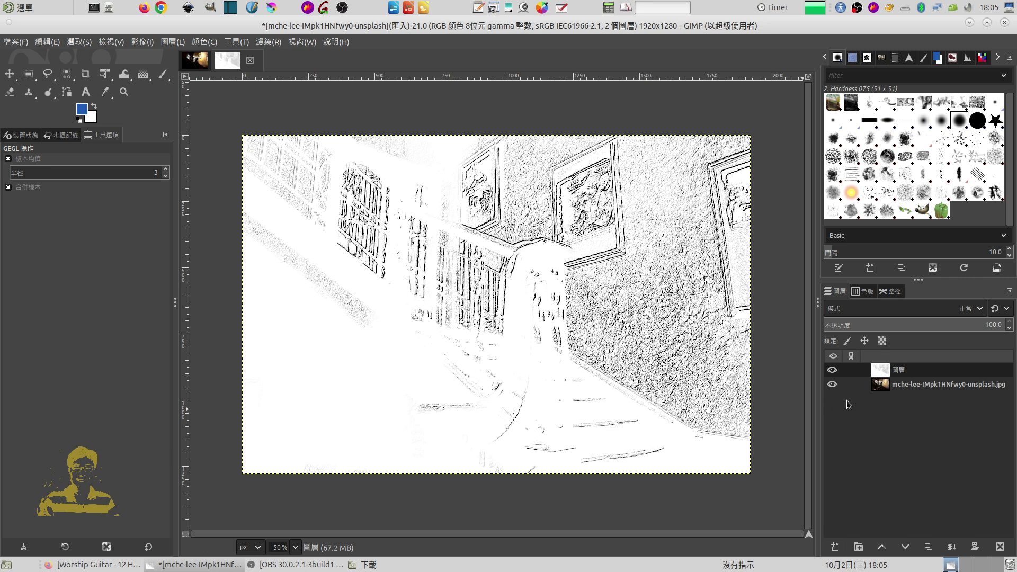
- Select the staircase photo layer and duplicate it
click(269, 41)
mouse_move(284, 270)
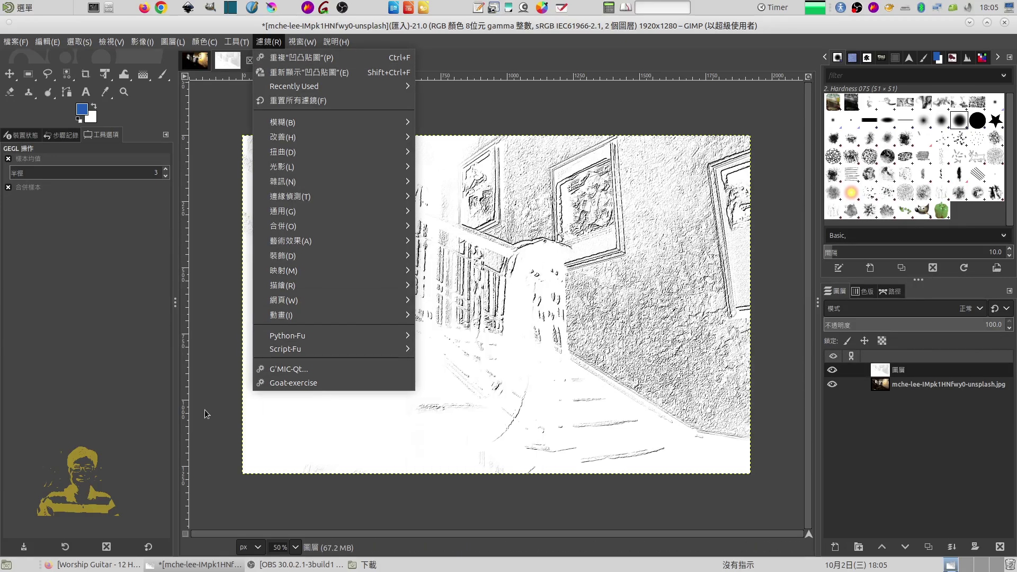
click(596, 493)
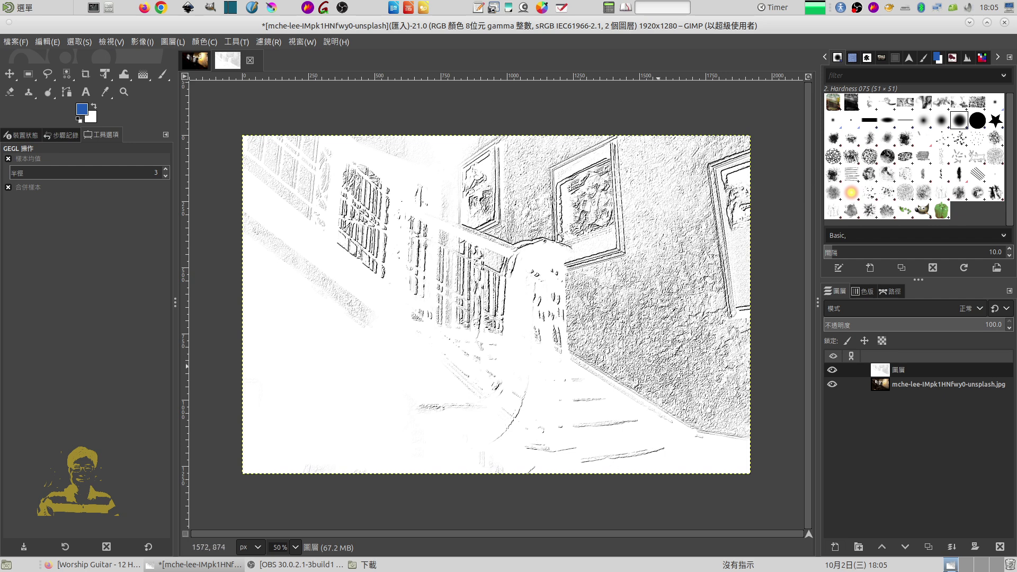
click(882, 385)
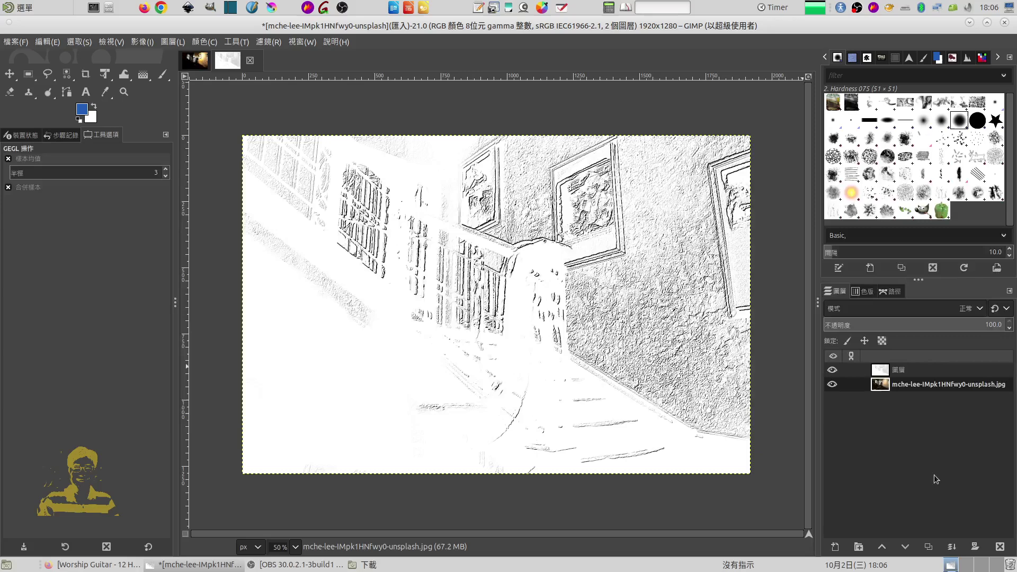
click(929, 548)
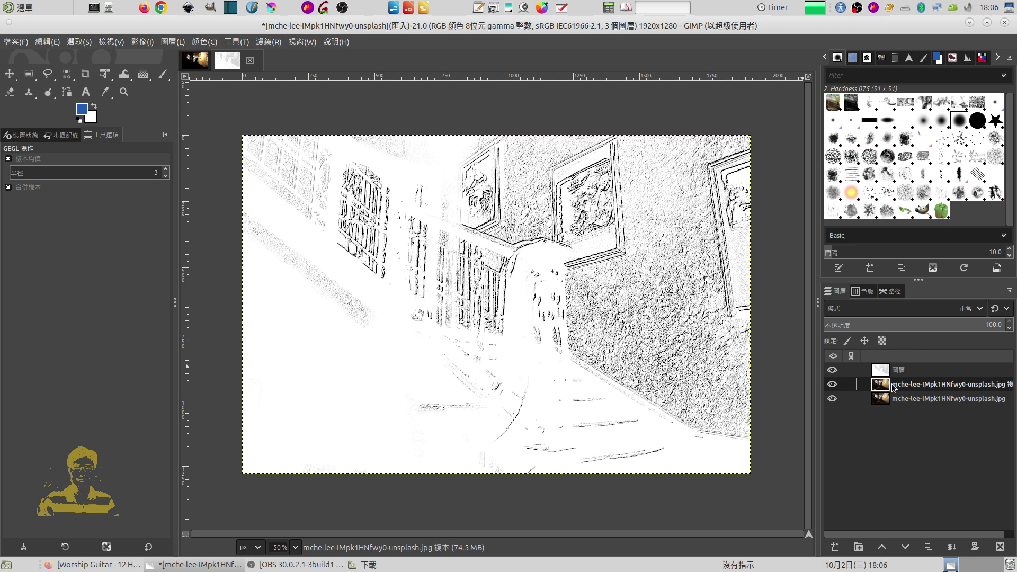
- Apply Oilify at mask radius 8 to the copy, hiding the embossed sketch layer
click(269, 42)
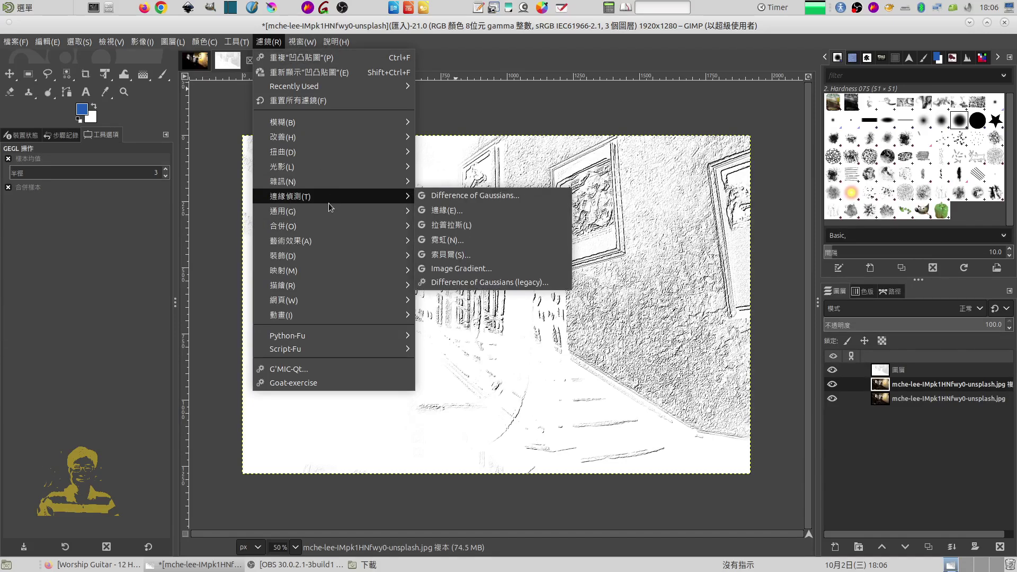
mouse_move(290, 240)
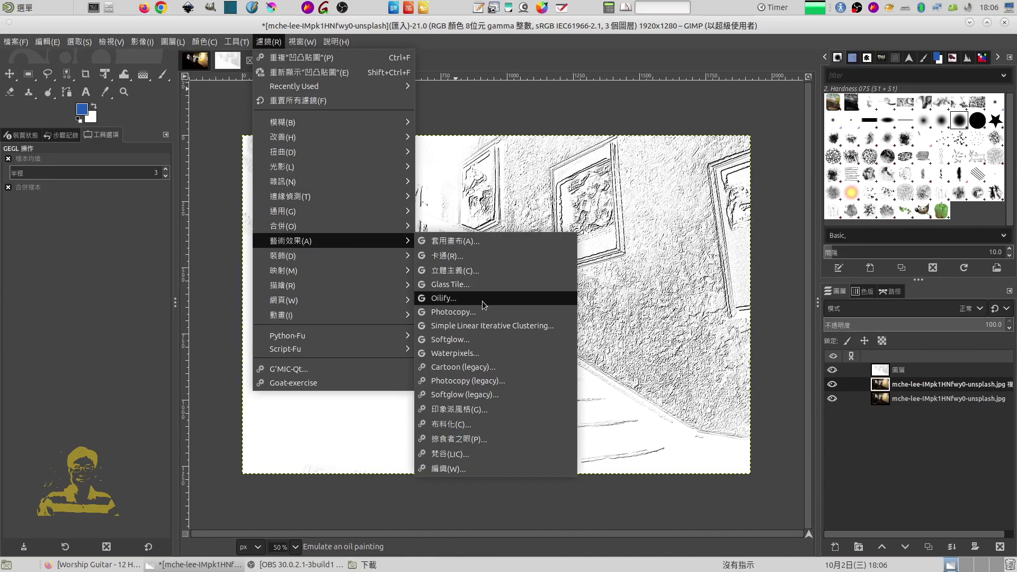
click(479, 298)
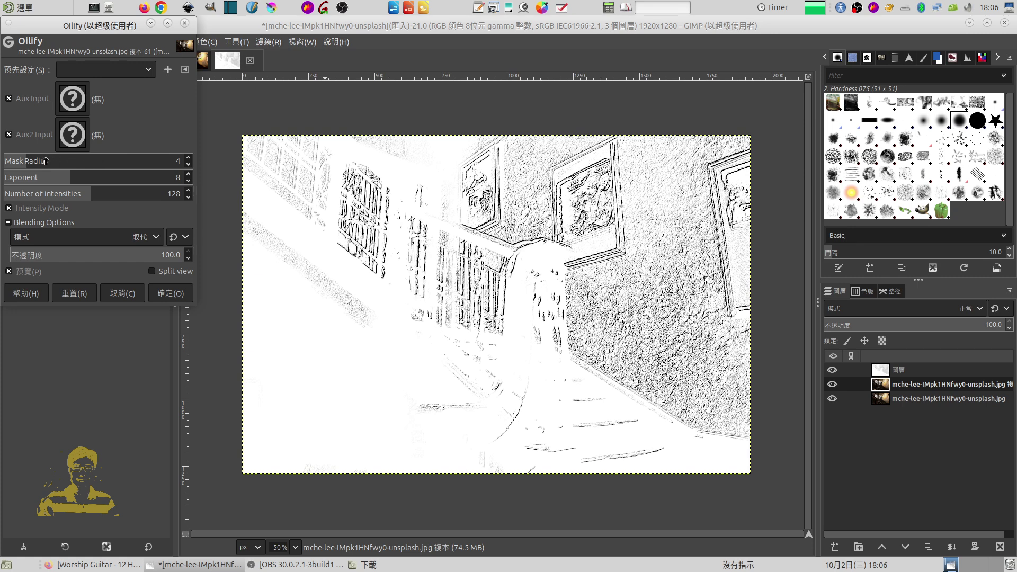
click(49, 160)
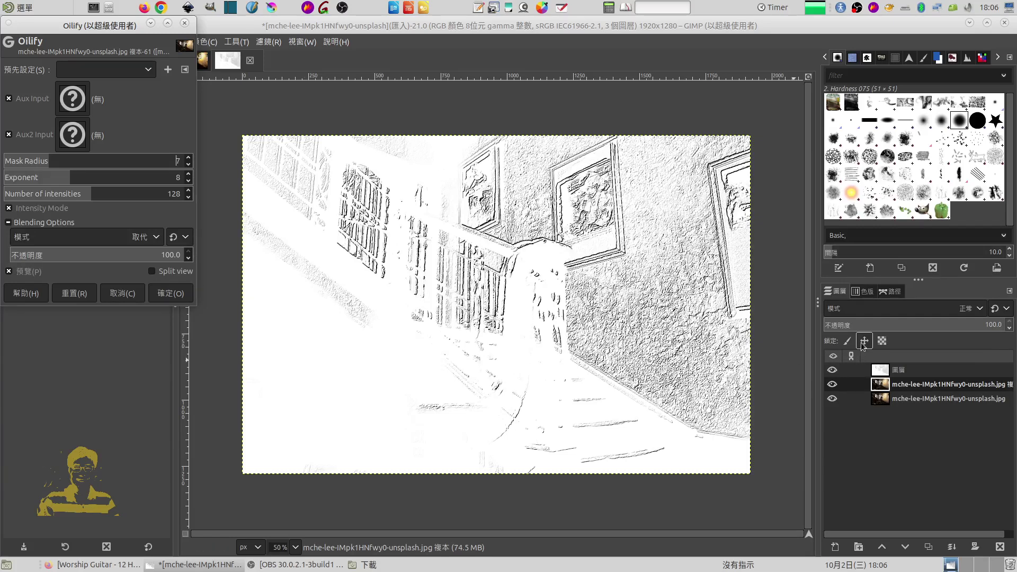
click(833, 370)
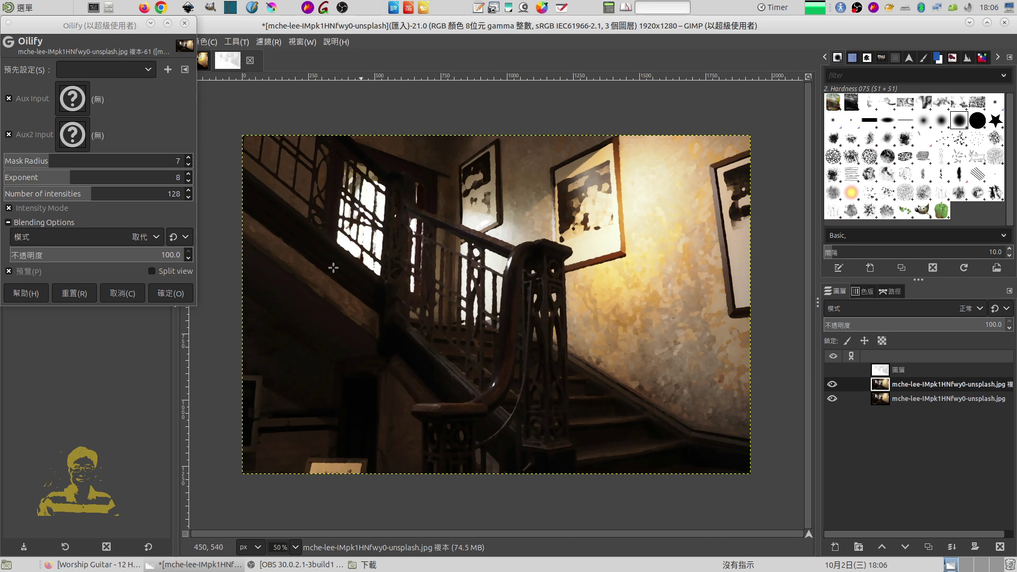
click(58, 160)
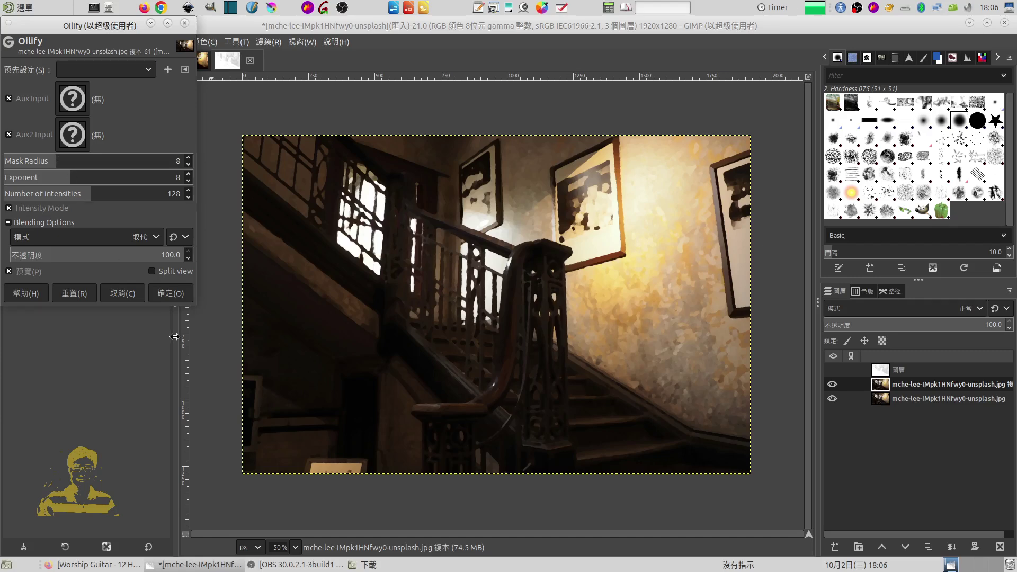
click(168, 295)
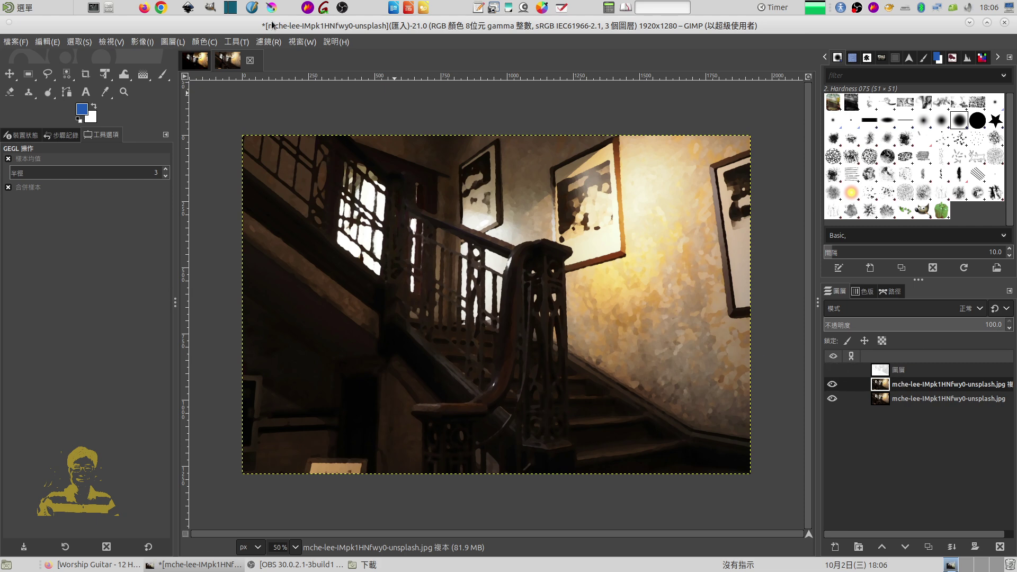
- Apply Brightness-Contrast to the oil-painted copy with contrast 31, brightness 0
click(205, 42)
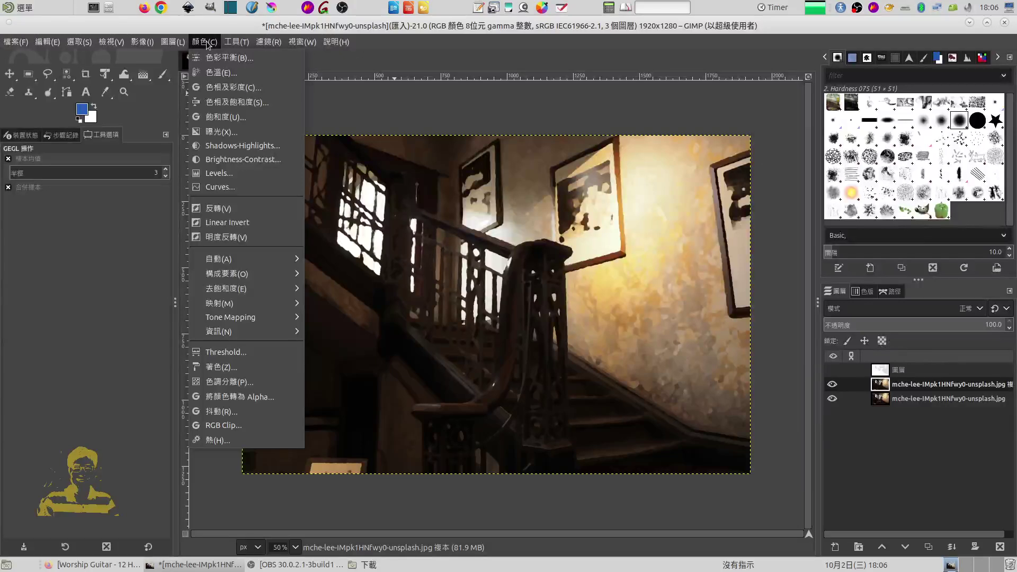
click(248, 160)
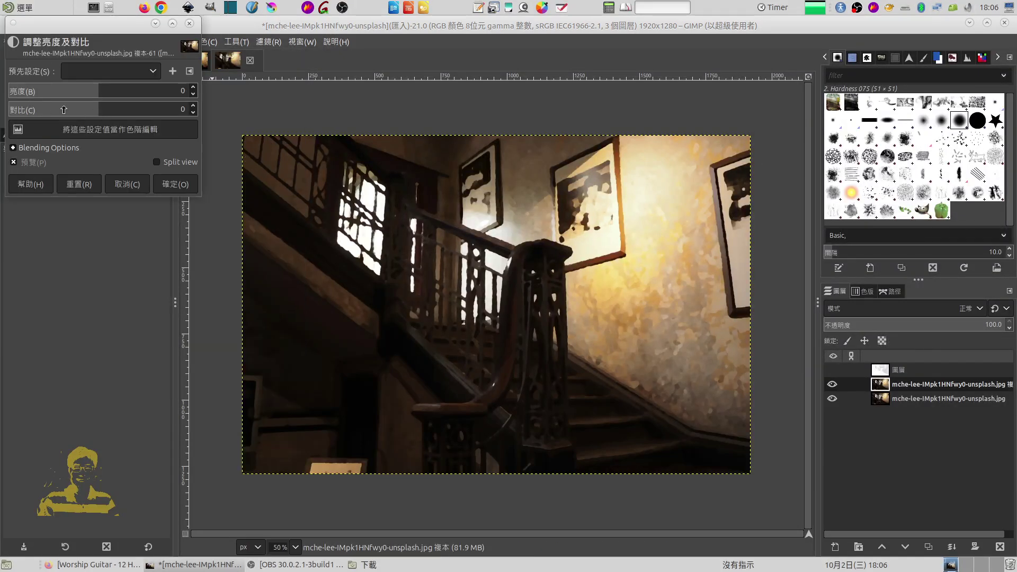
click(105, 109)
drag(105, 111, 120, 113)
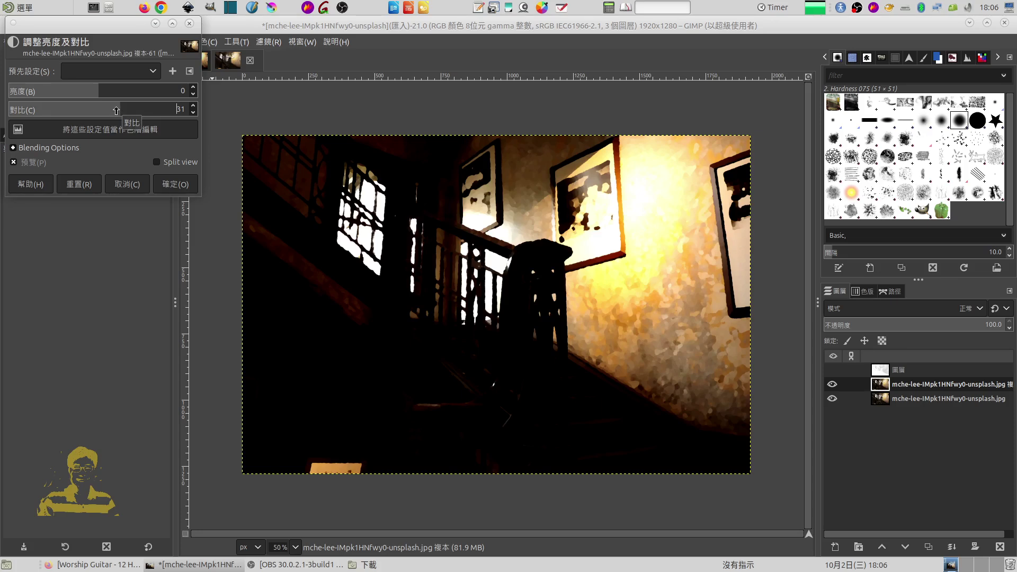
click(176, 185)
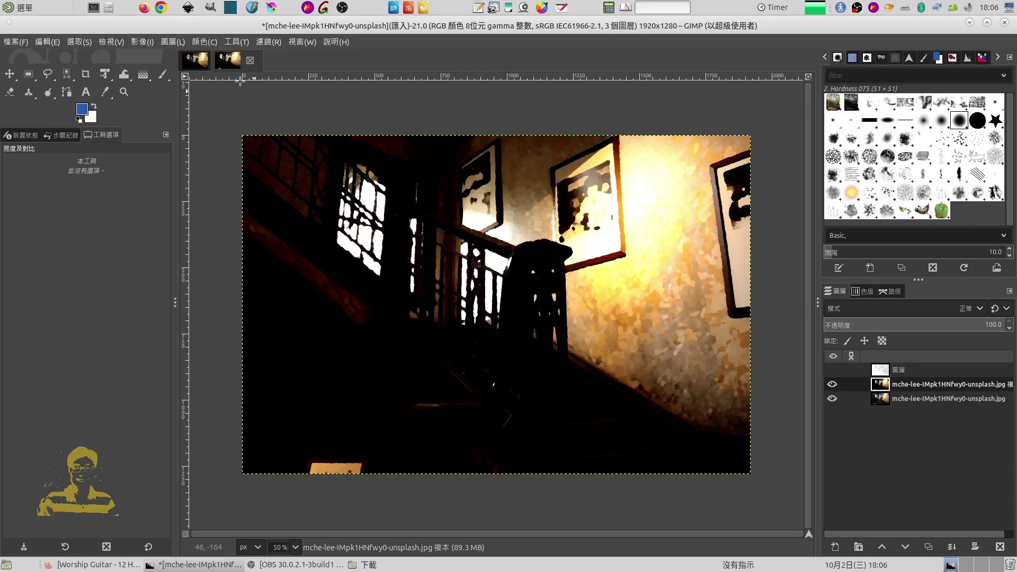
- Open Displace with both Aux Input and Aux2 Input set to the staircase photo layer
click(270, 42)
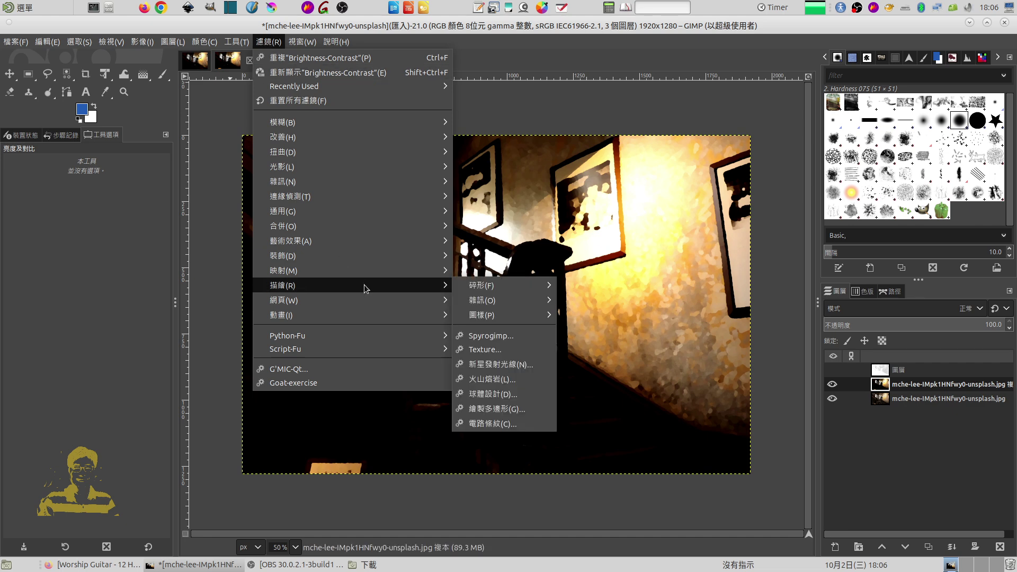
mouse_move(284, 270)
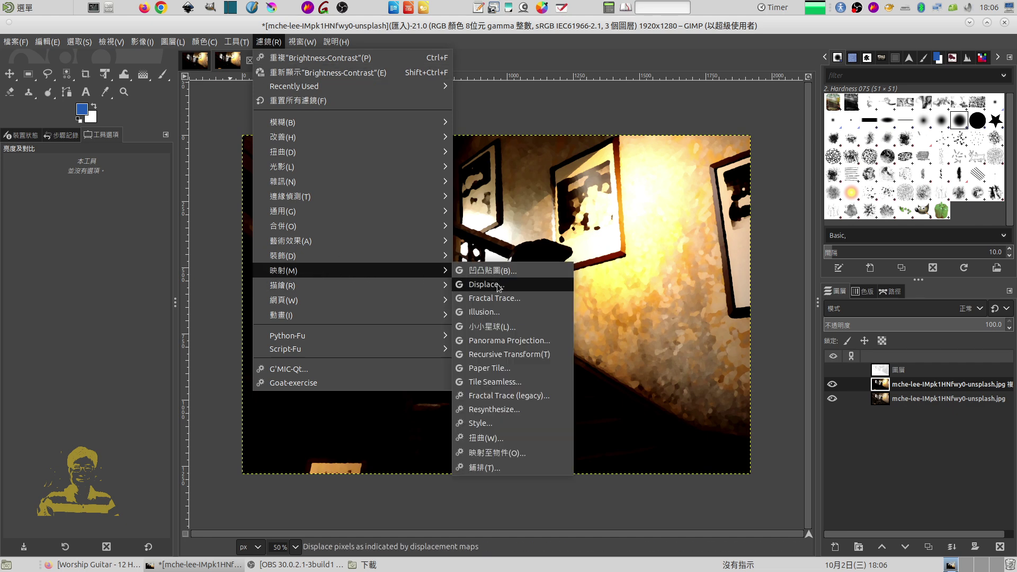
click(499, 285)
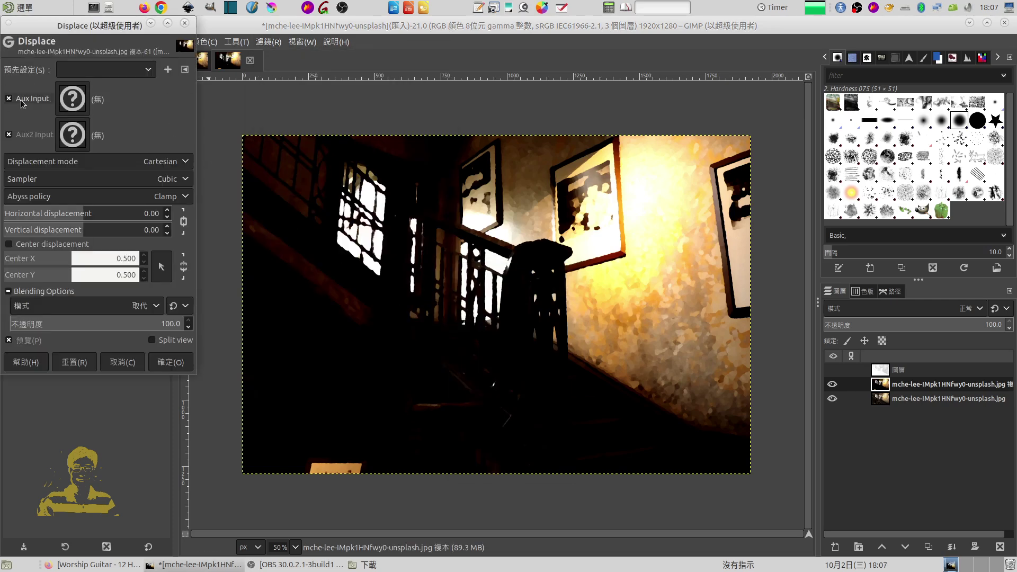
click(72, 100)
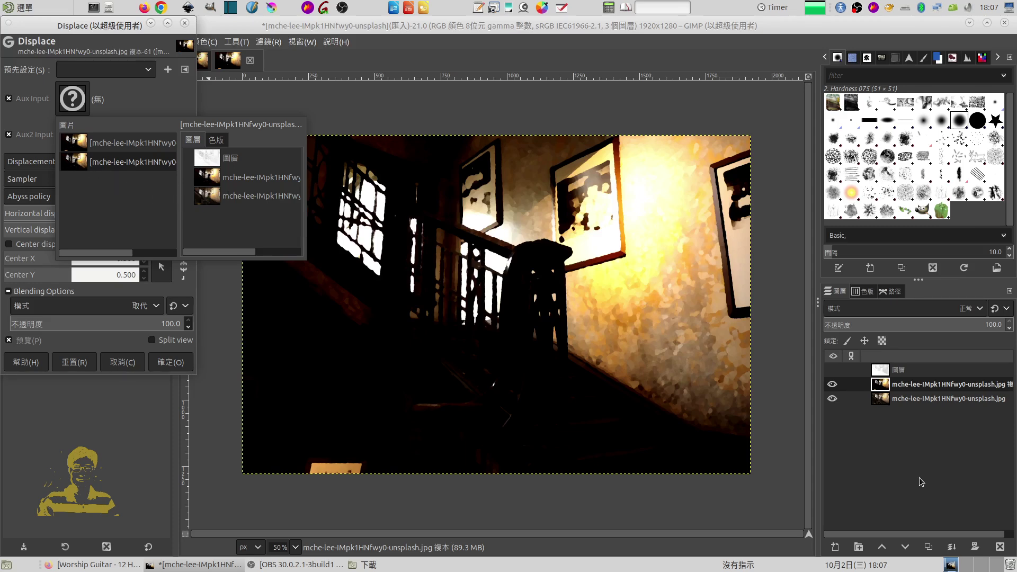
click(205, 197)
click(80, 131)
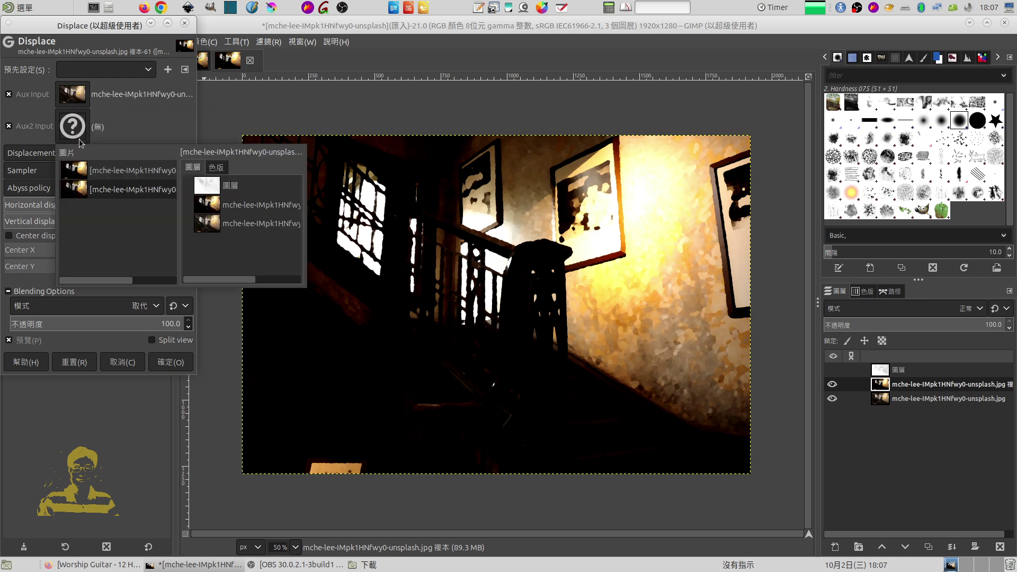
click(216, 229)
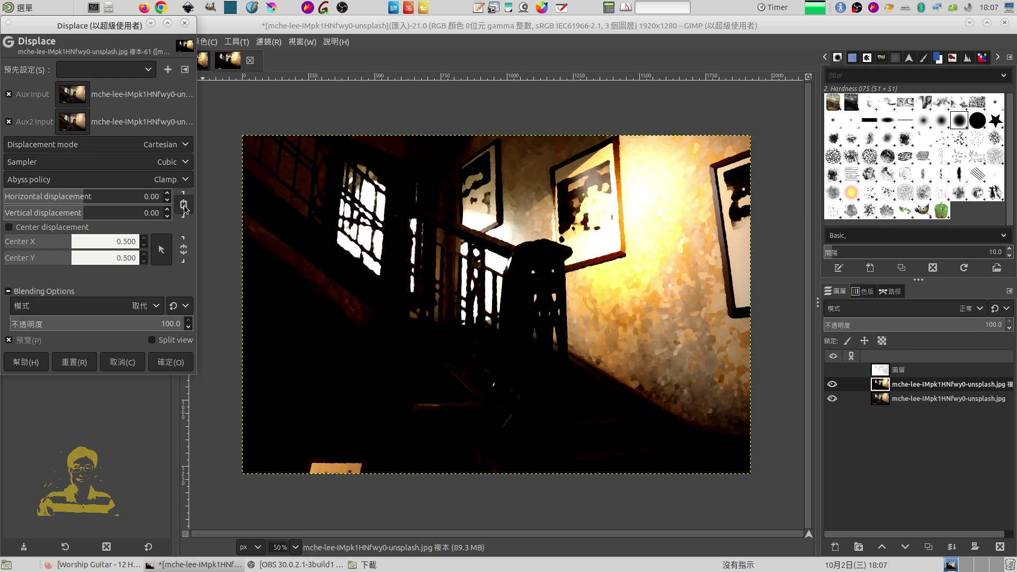
- Reset the displacement, then set horizontal displacement 9 and vertical displacement 6
click(93, 197)
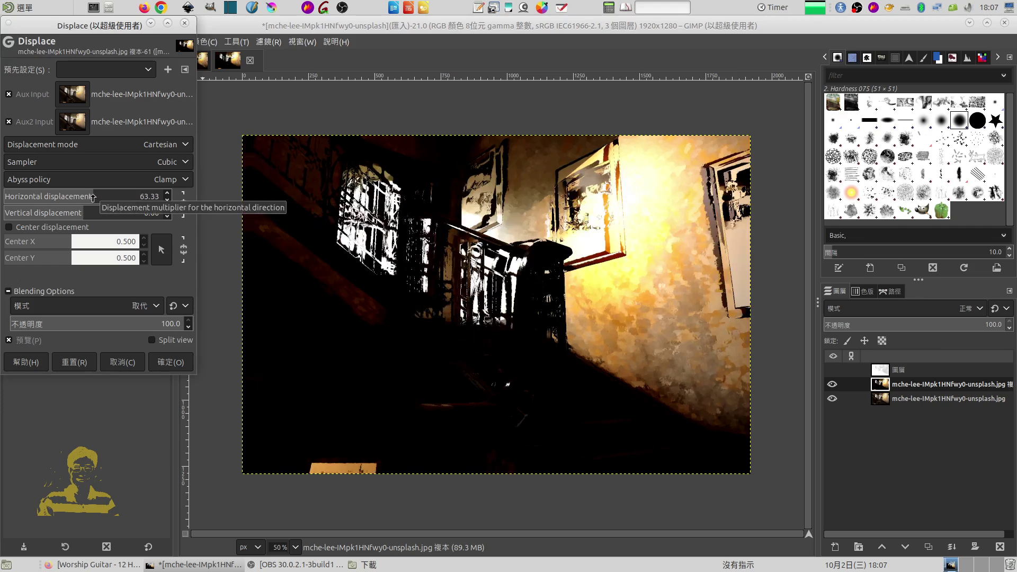
drag(93, 198, 78, 197)
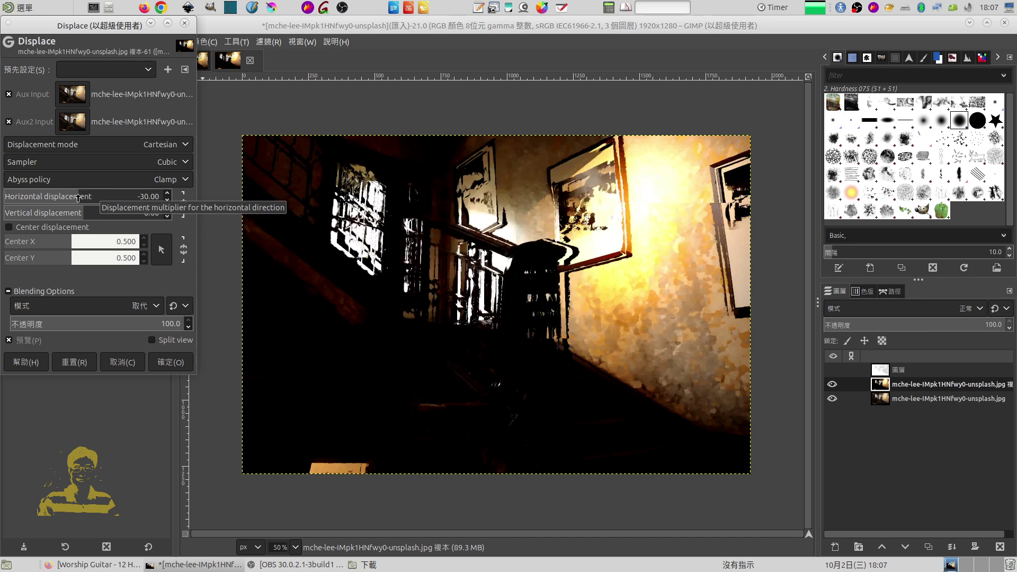
click(74, 362)
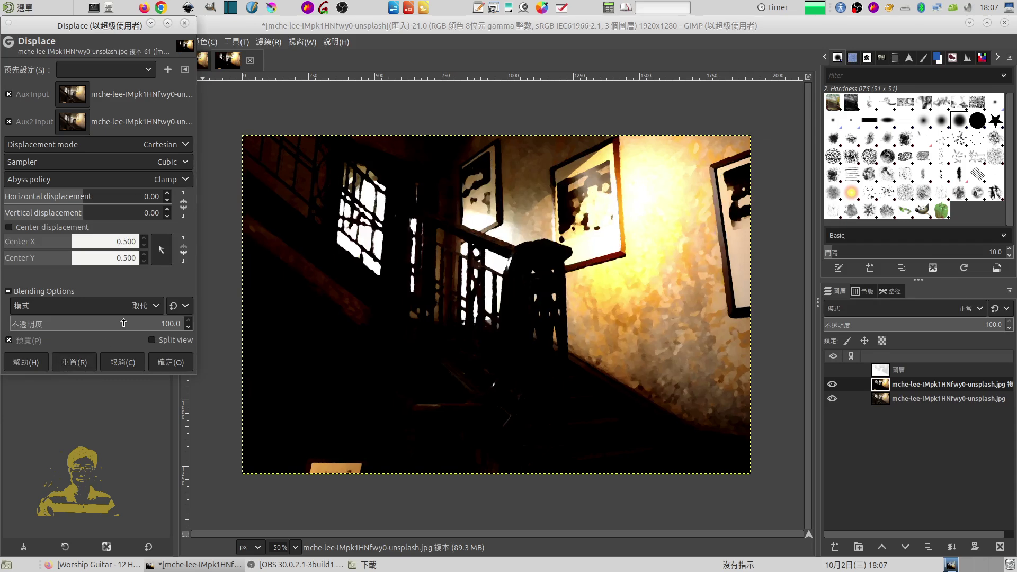
click(167, 195)
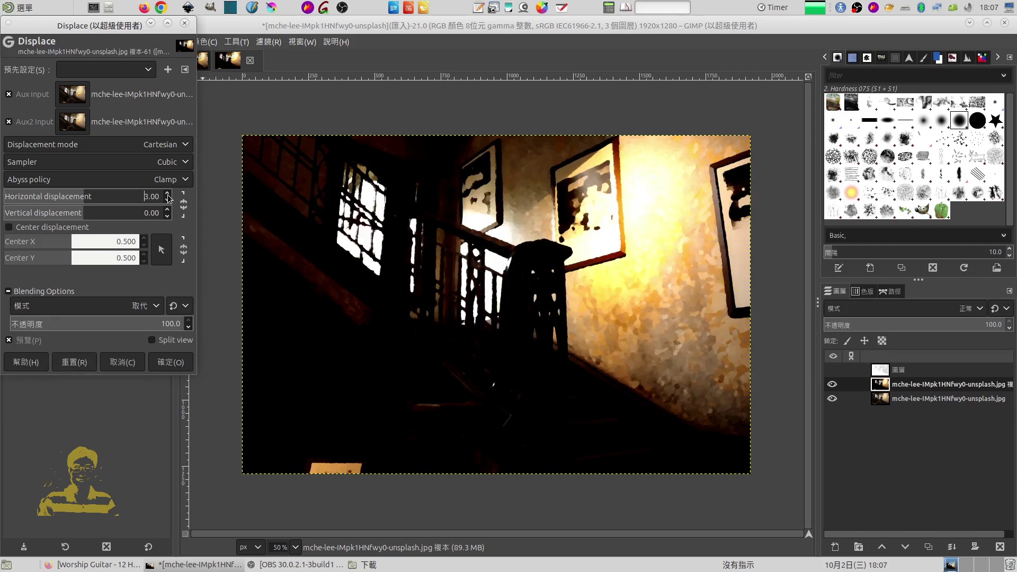
click(168, 195)
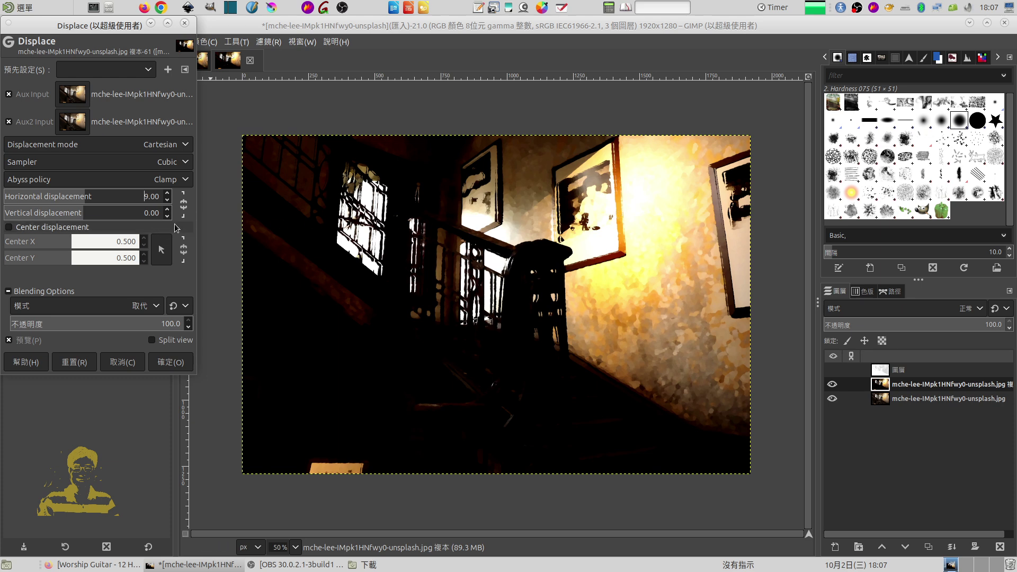
click(167, 210)
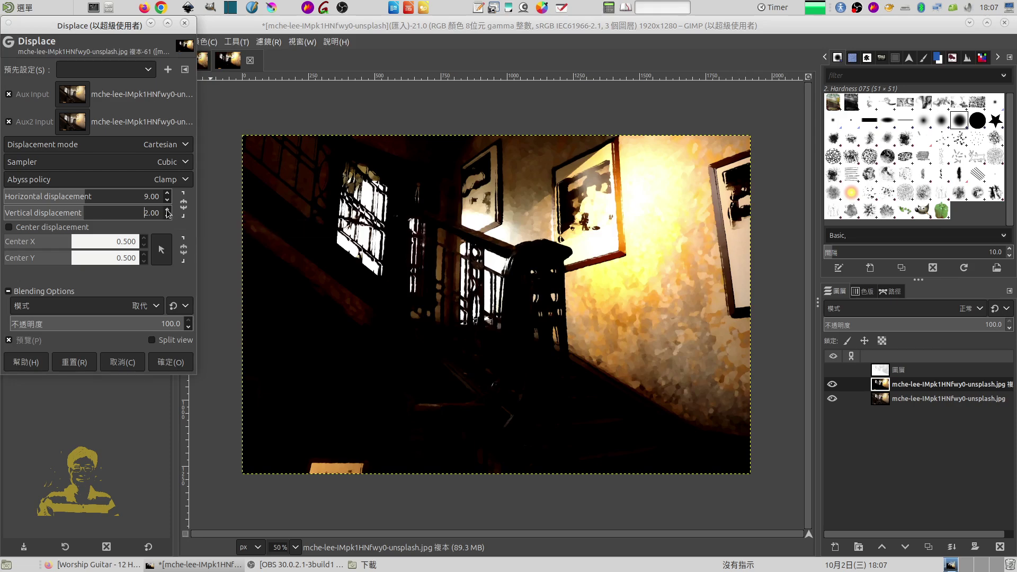
click(167, 209)
click(166, 210)
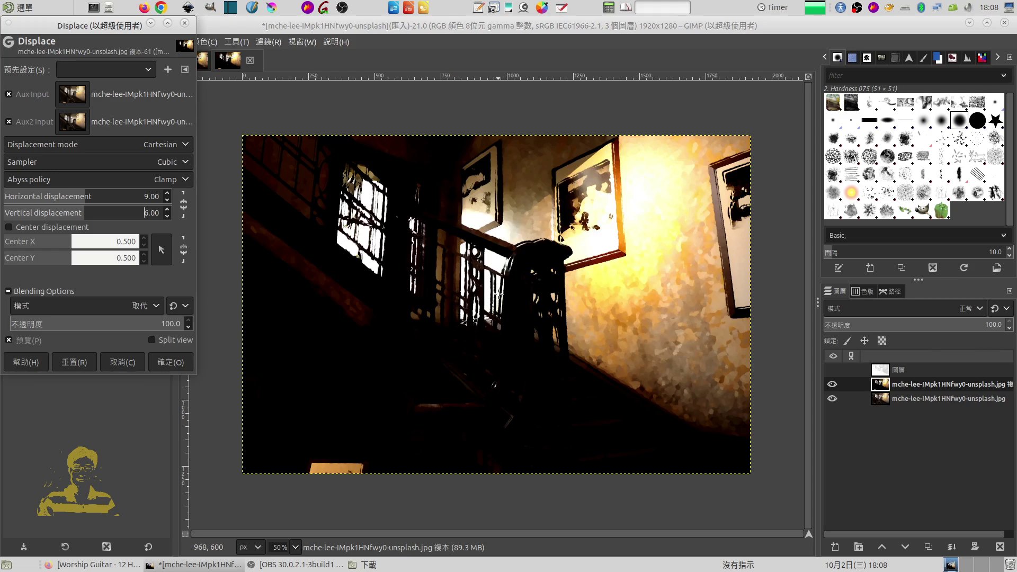
- Apply the displacement, then show and select the embossed sketch layer
click(165, 363)
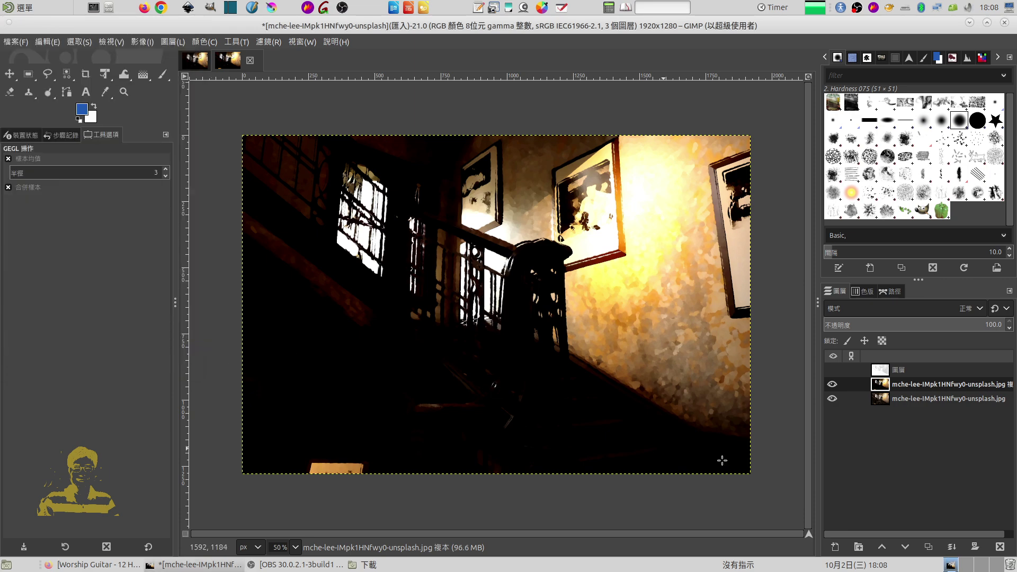
click(832, 369)
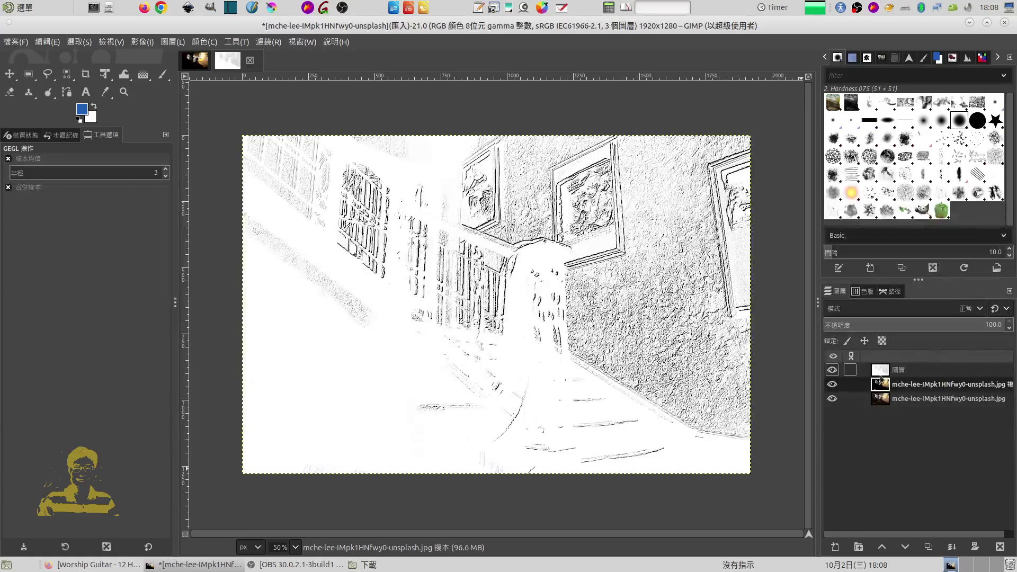
click(881, 371)
- Set the sketch layer's blend mode to Color Burn (加深顏色)
click(927, 306)
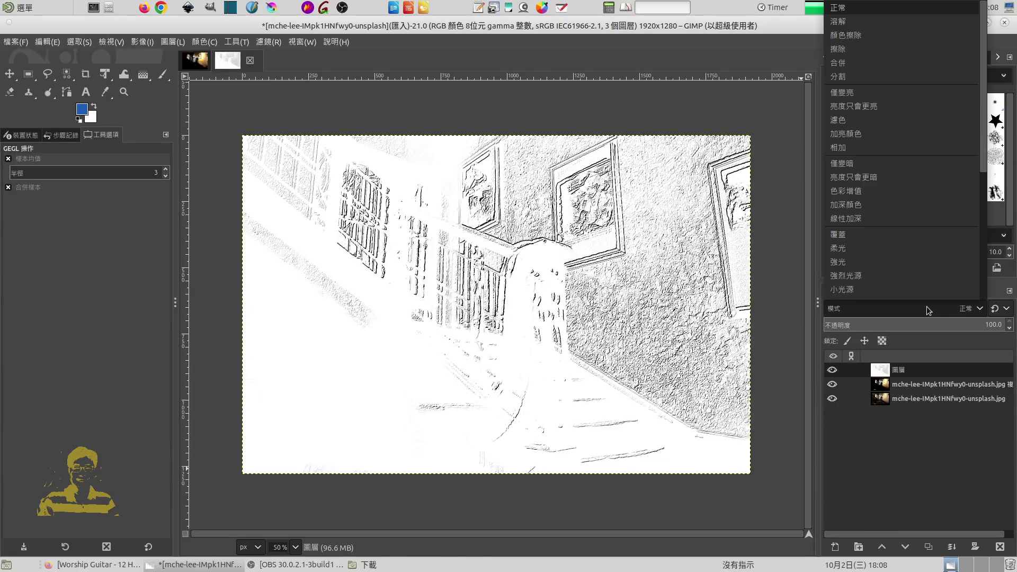
click(866, 163)
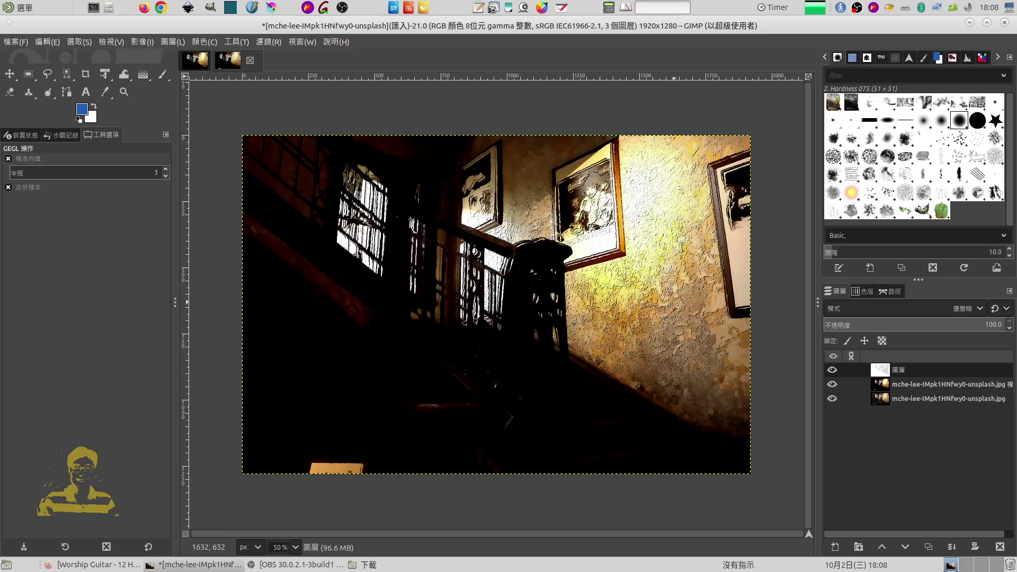
click(962, 313)
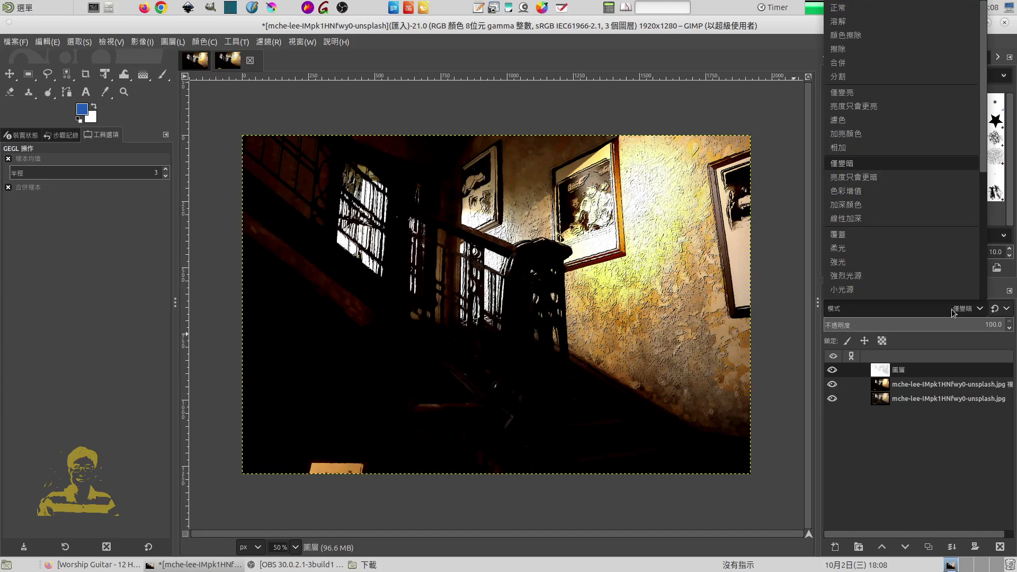
click(859, 219)
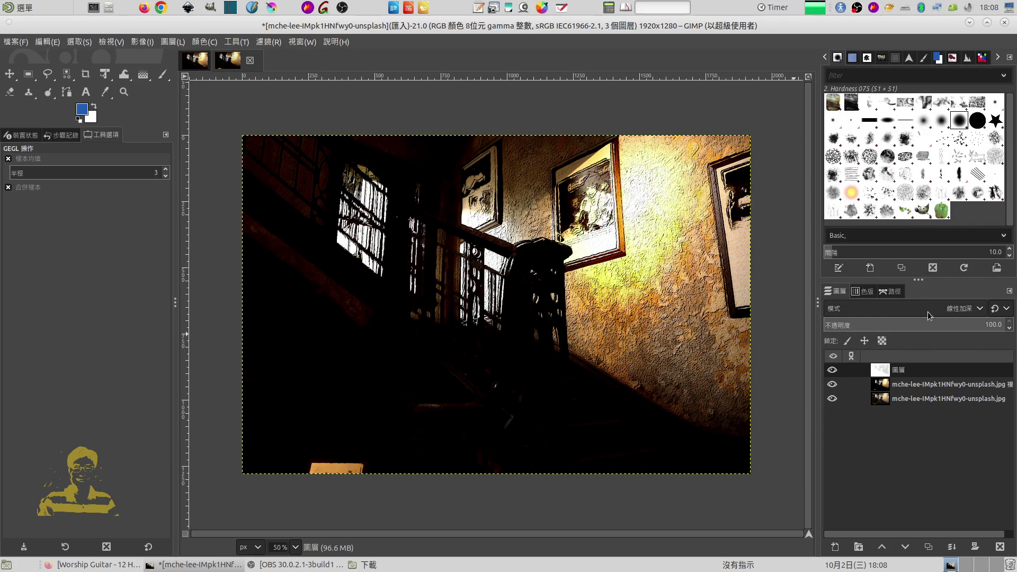
click(928, 308)
click(871, 208)
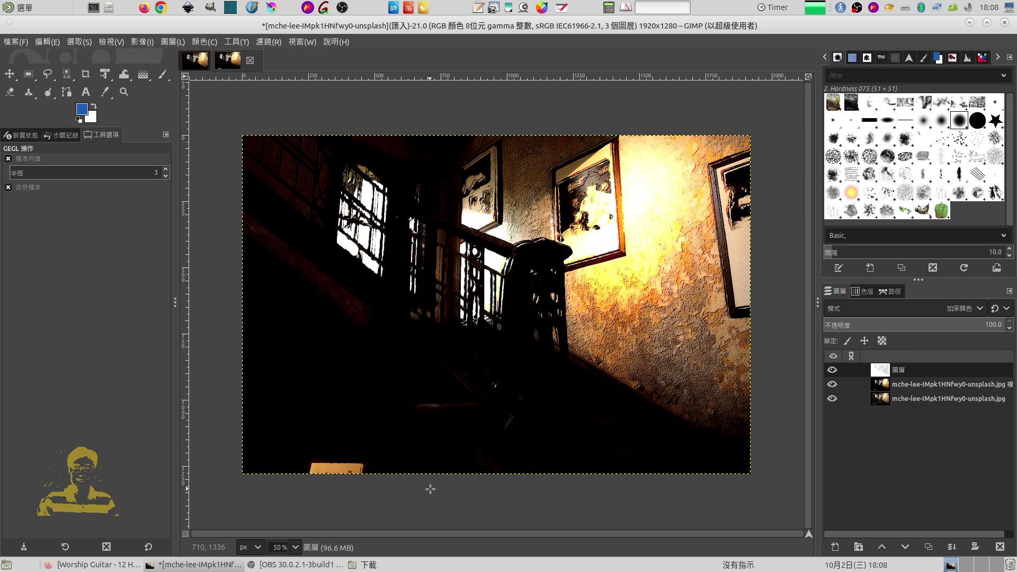
- On the oil-painted copy layer, push the bottom-edge orange patch out using Warp Transform's Move pixels
click(880, 390)
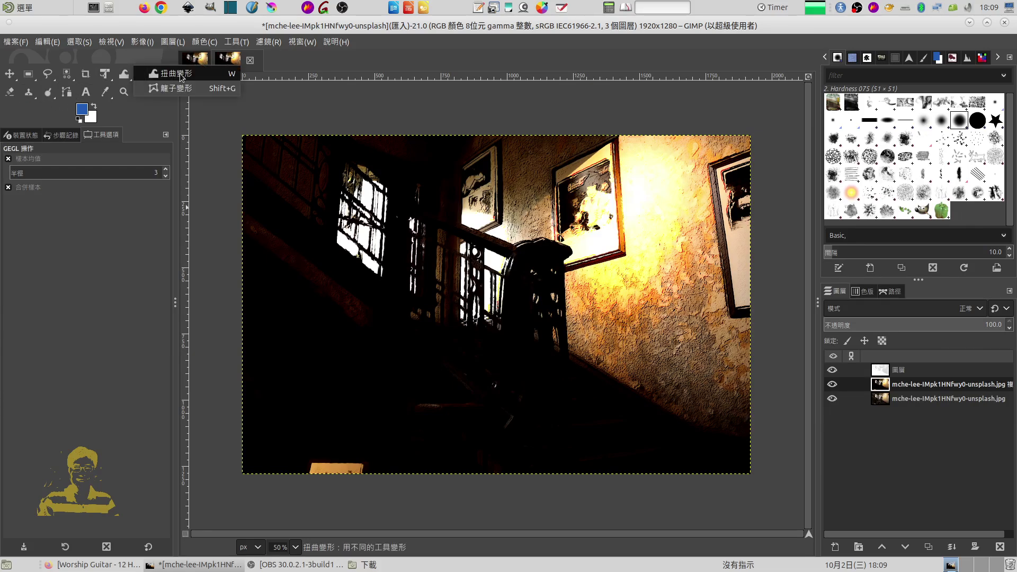
click(125, 74)
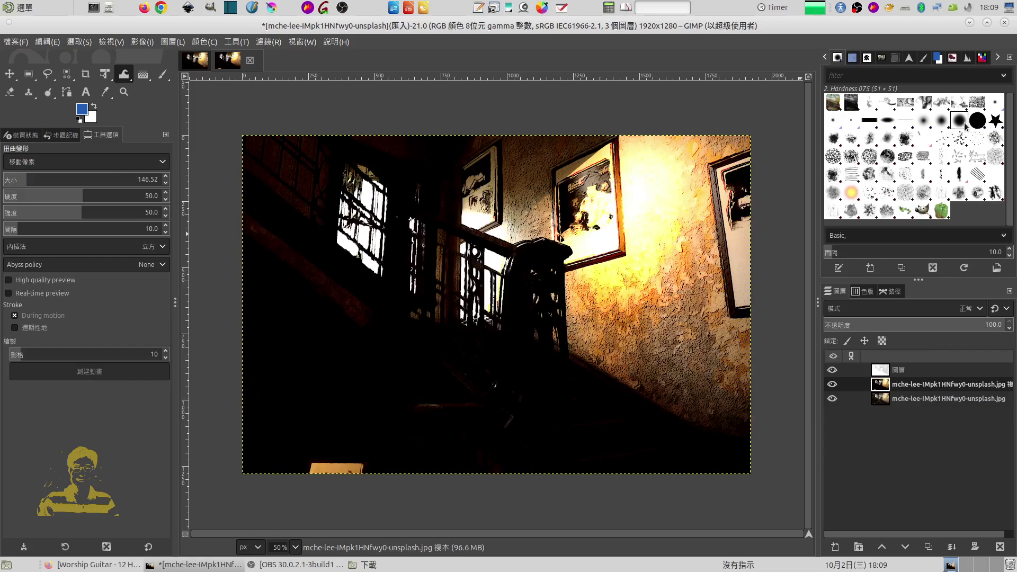
drag(363, 461, 346, 442)
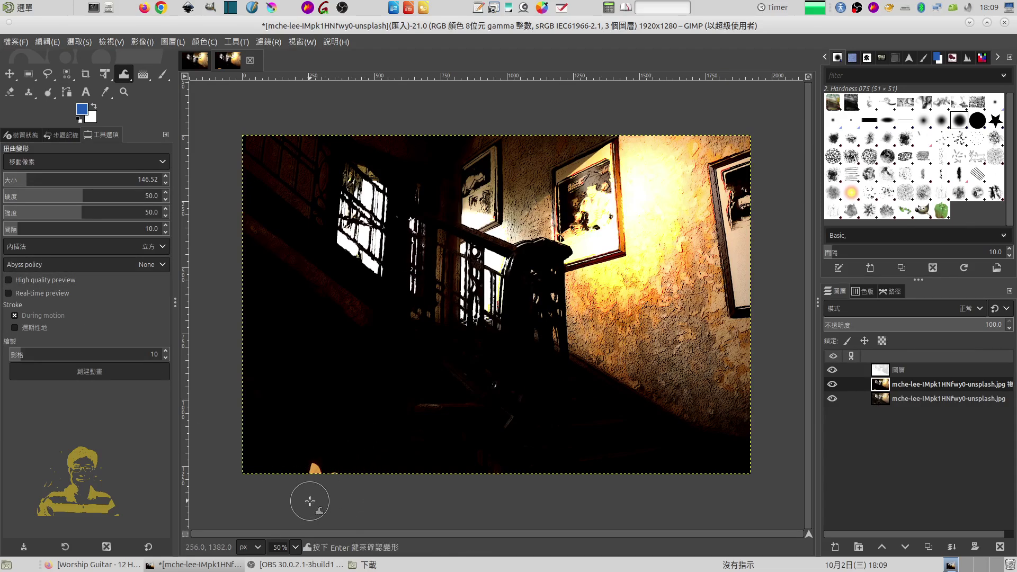
drag(324, 460, 343, 472)
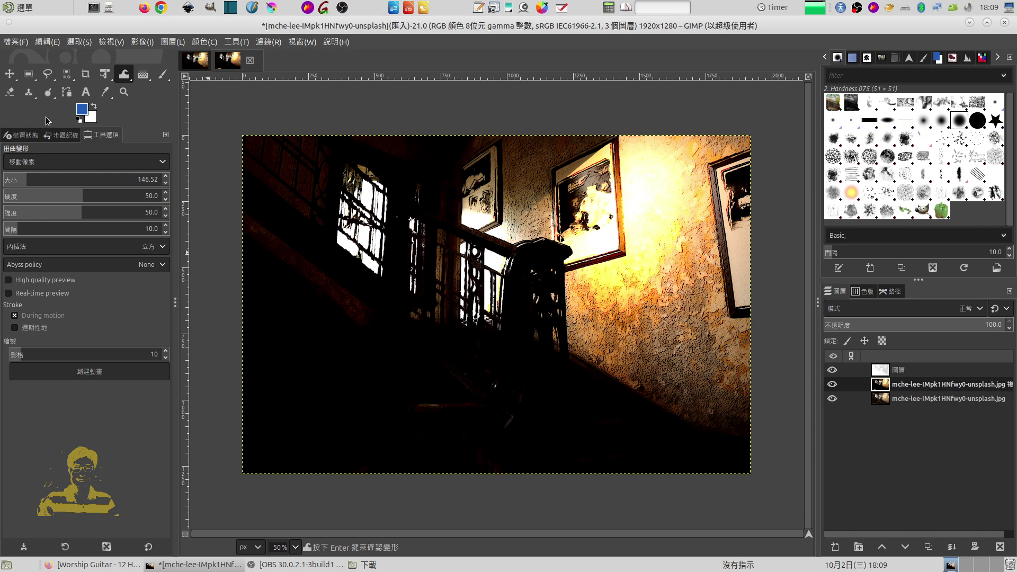
- Dodge the dark stairs, railing and wall above the stair edge, leaving Dodge/Burn back in Burn mode
click(49, 93)
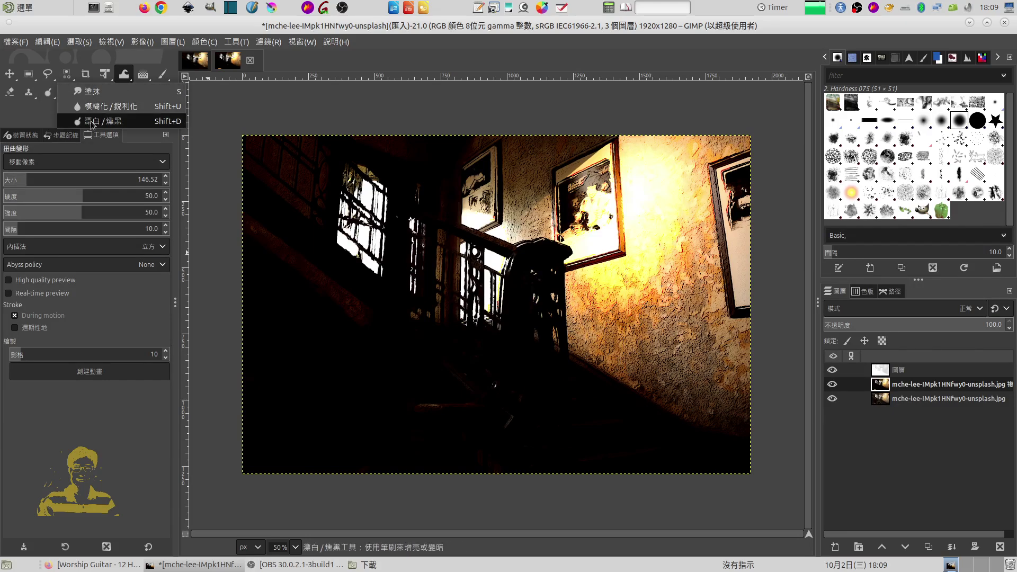
click(91, 121)
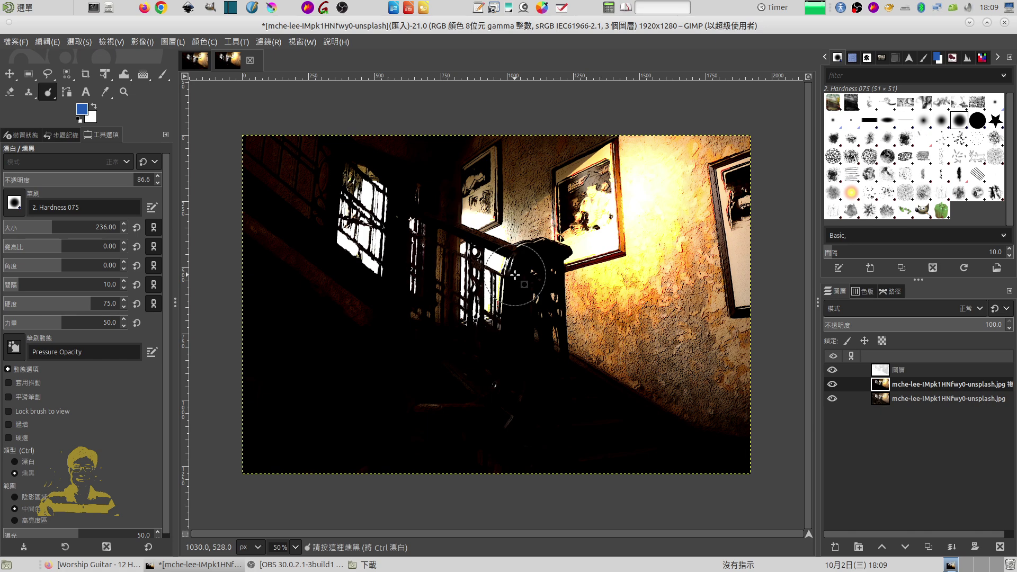
key(ctrl)
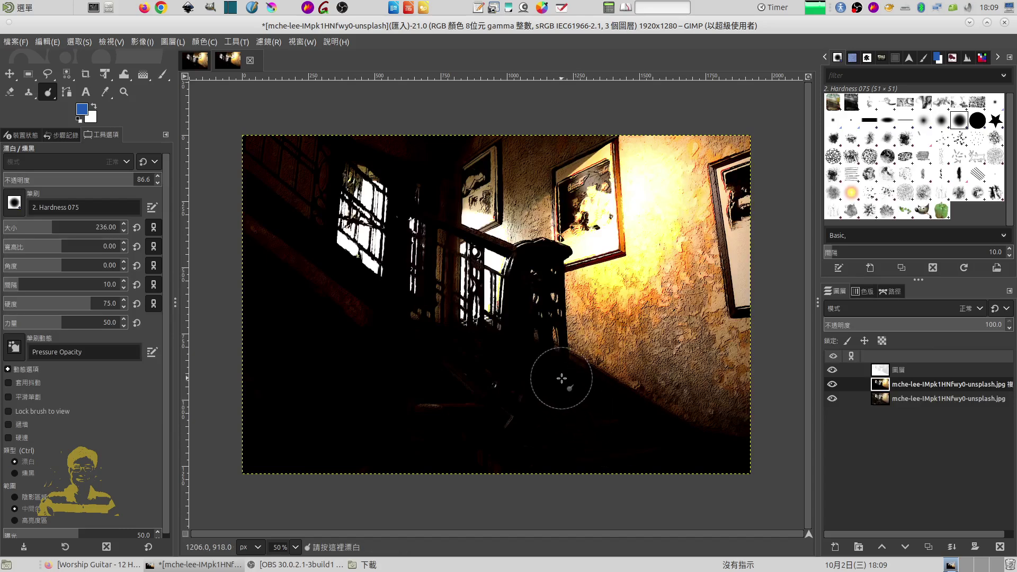
mouse_move(562, 378)
mouse_down()
mouse_move(618, 420)
mouse_move(551, 386)
mouse_move(720, 468)
mouse_move(496, 346)
mouse_move(595, 436)
mouse_move(681, 481)
mouse_move(609, 417)
mouse_up()
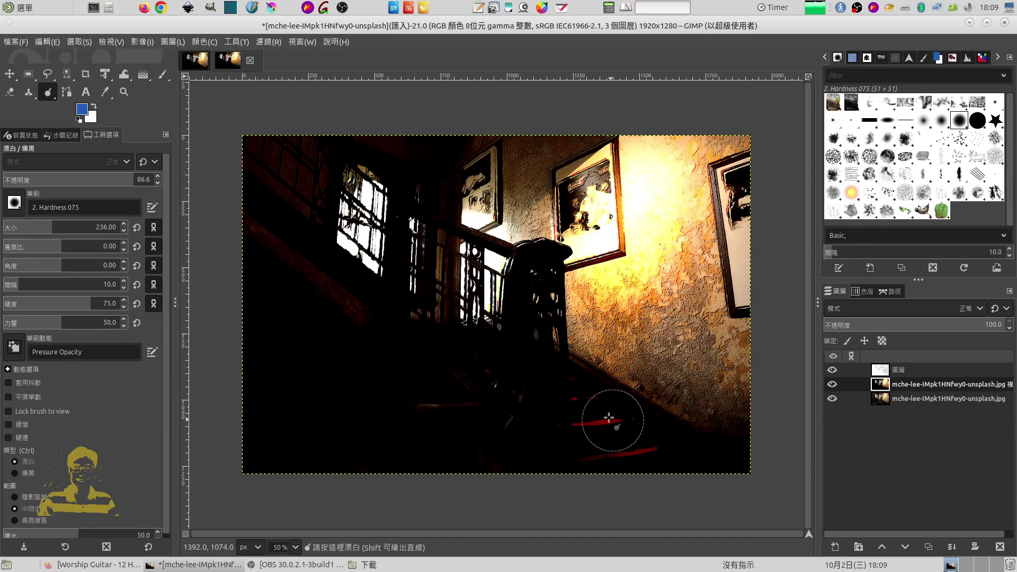
drag(676, 404, 715, 407)
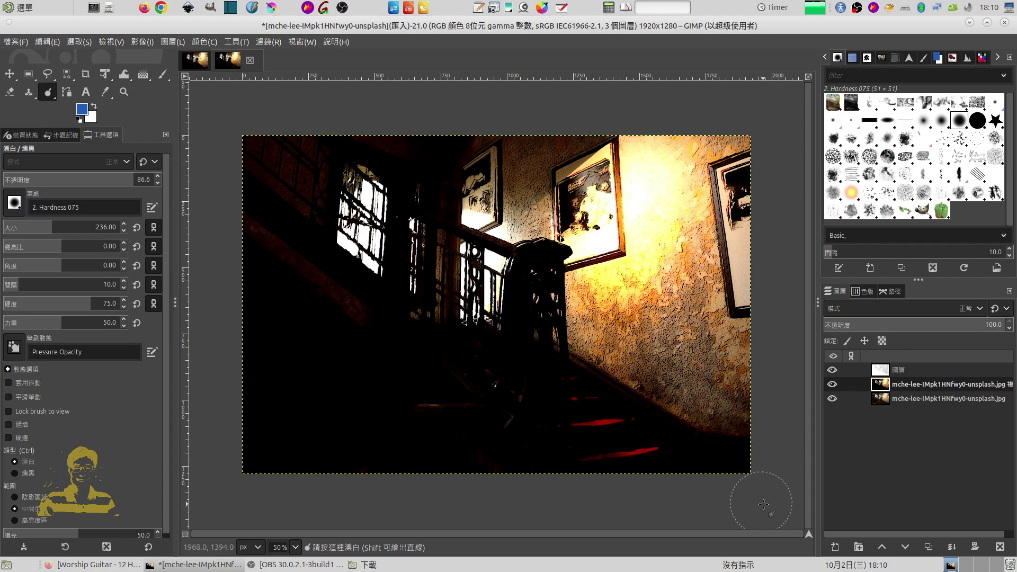
drag(427, 336, 551, 438)
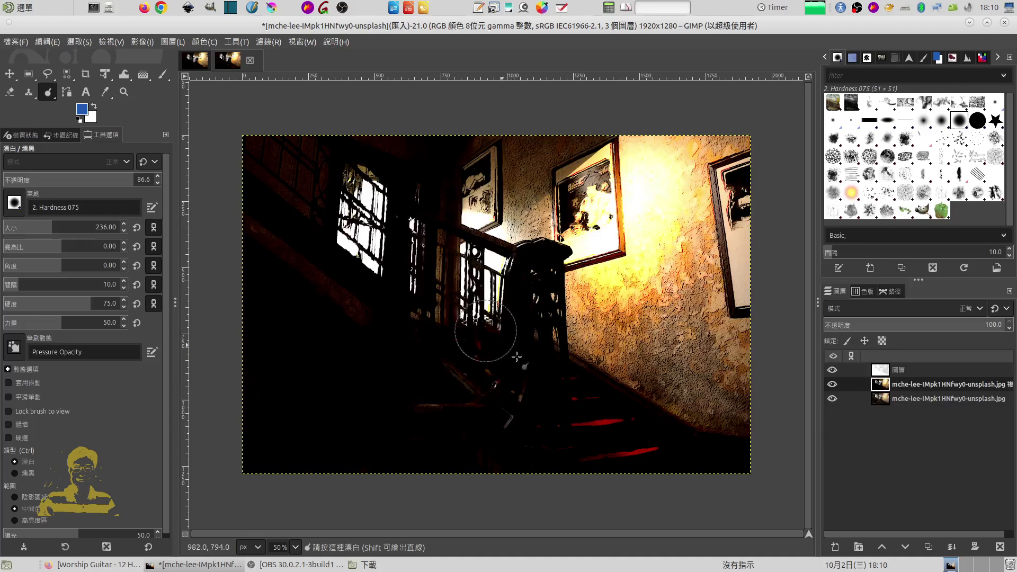
drag(561, 392, 503, 364)
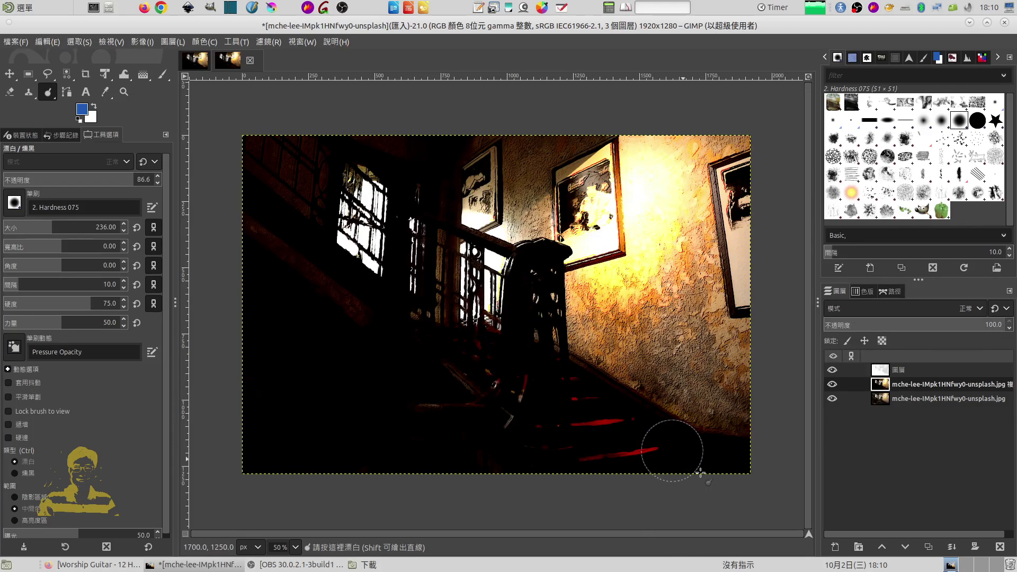
key(ctrl)
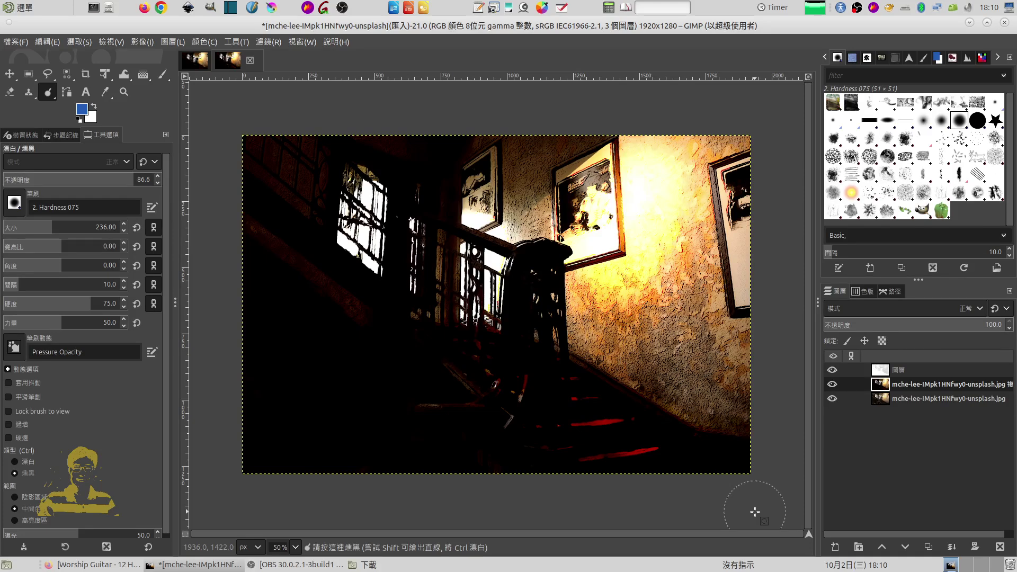
click(832, 370)
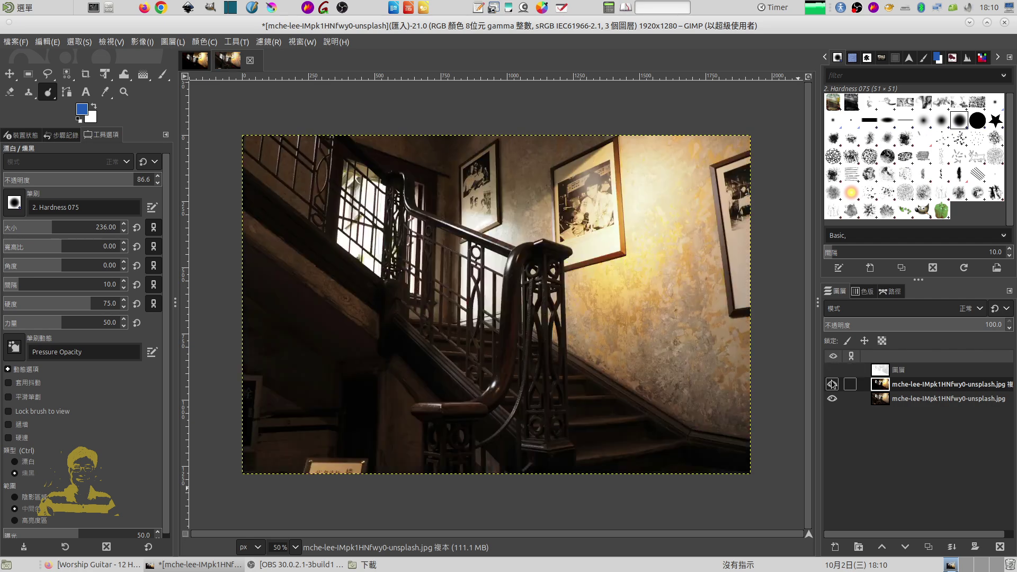
click(832, 384)
click(832, 370)
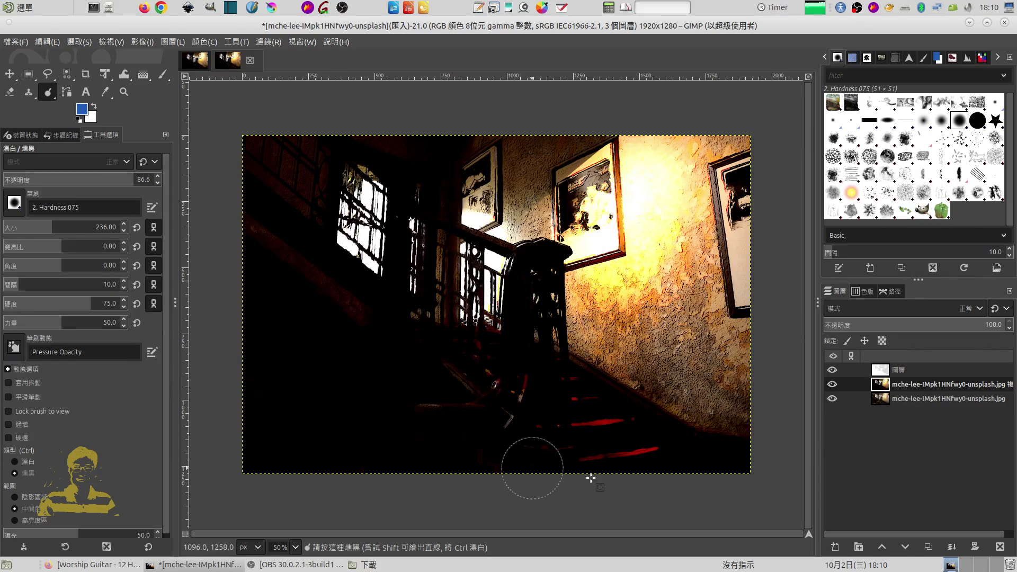
click(832, 370)
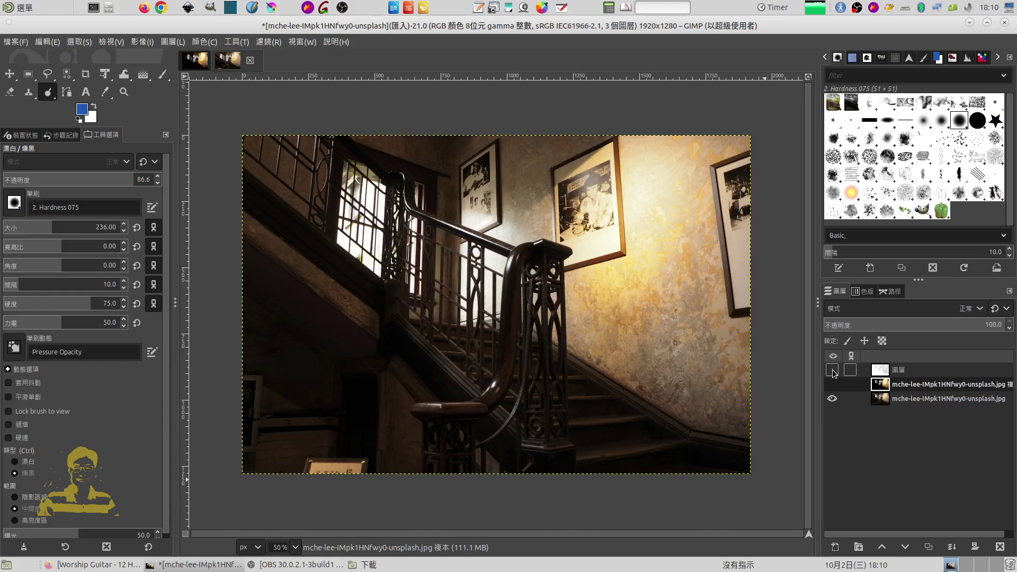
click(832, 371)
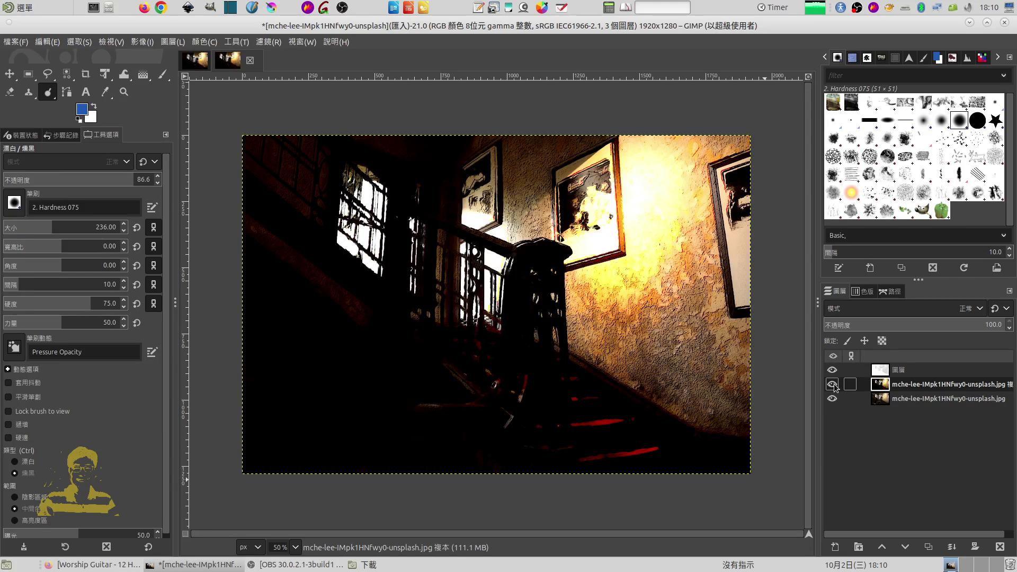